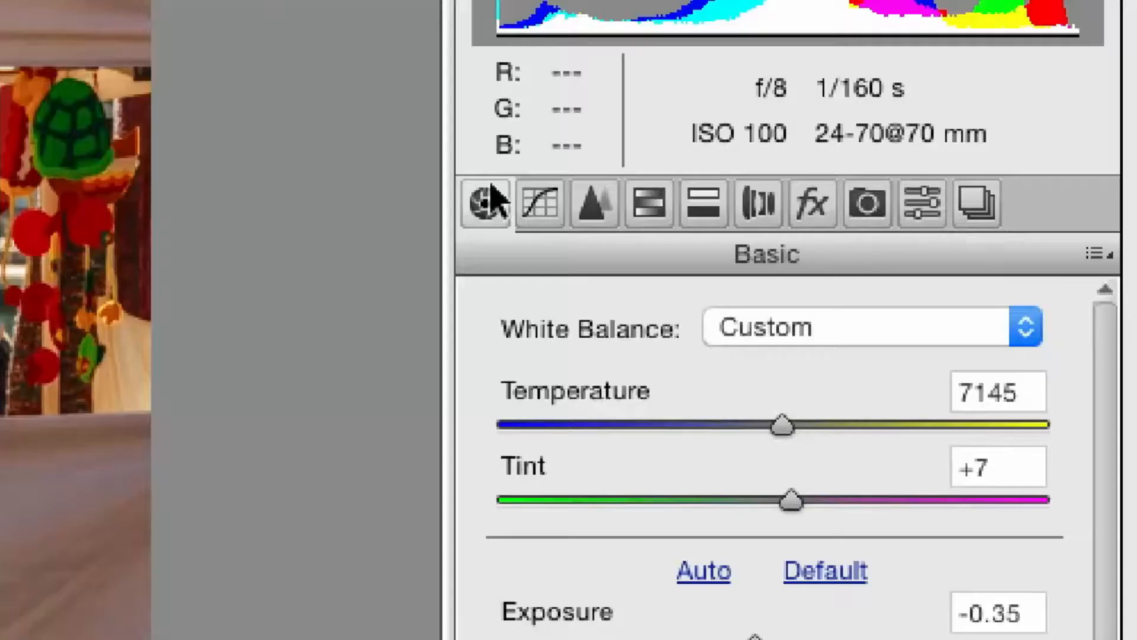
# Show the Camera Calibration settings and set the camera profile to Adobe Standard
pyautogui.click(863, 204)
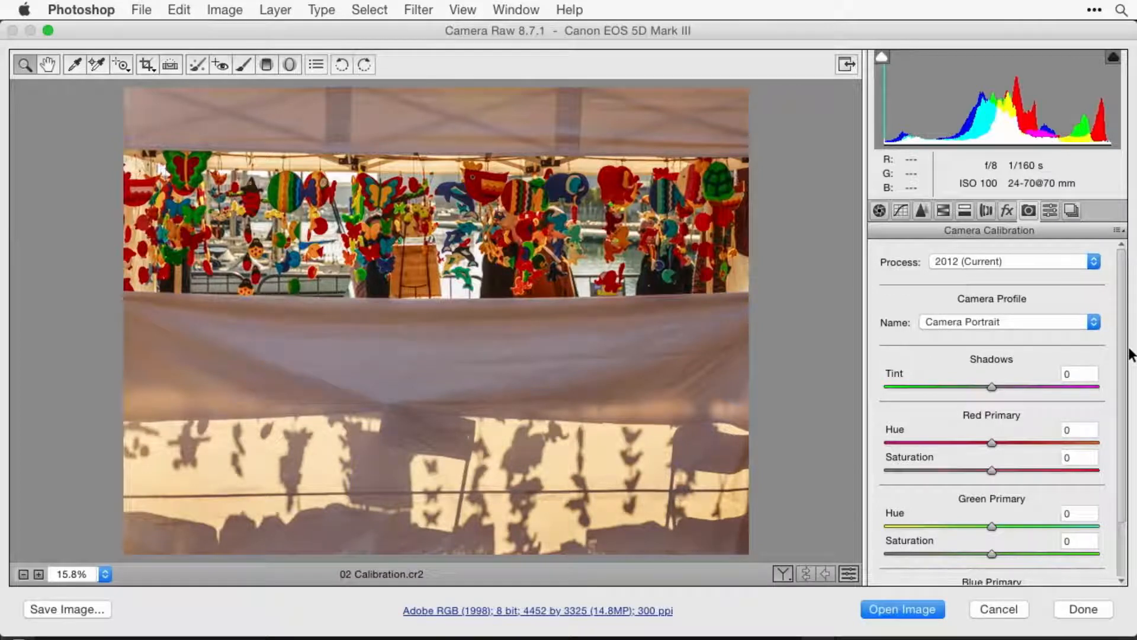
pyautogui.click(1093, 322)
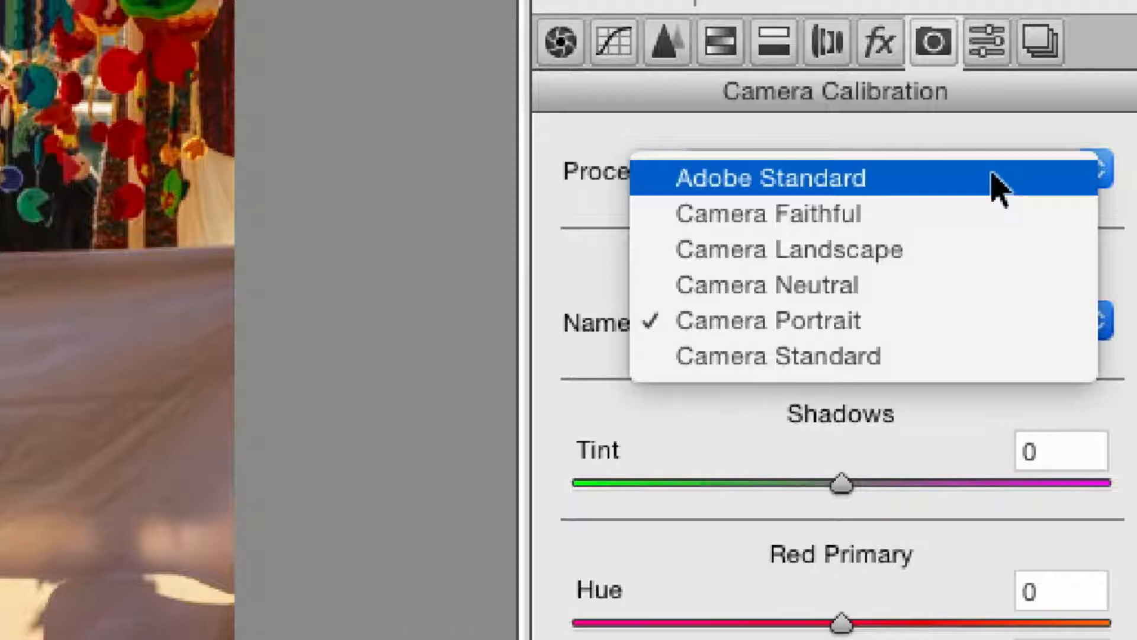
pyautogui.click(995, 183)
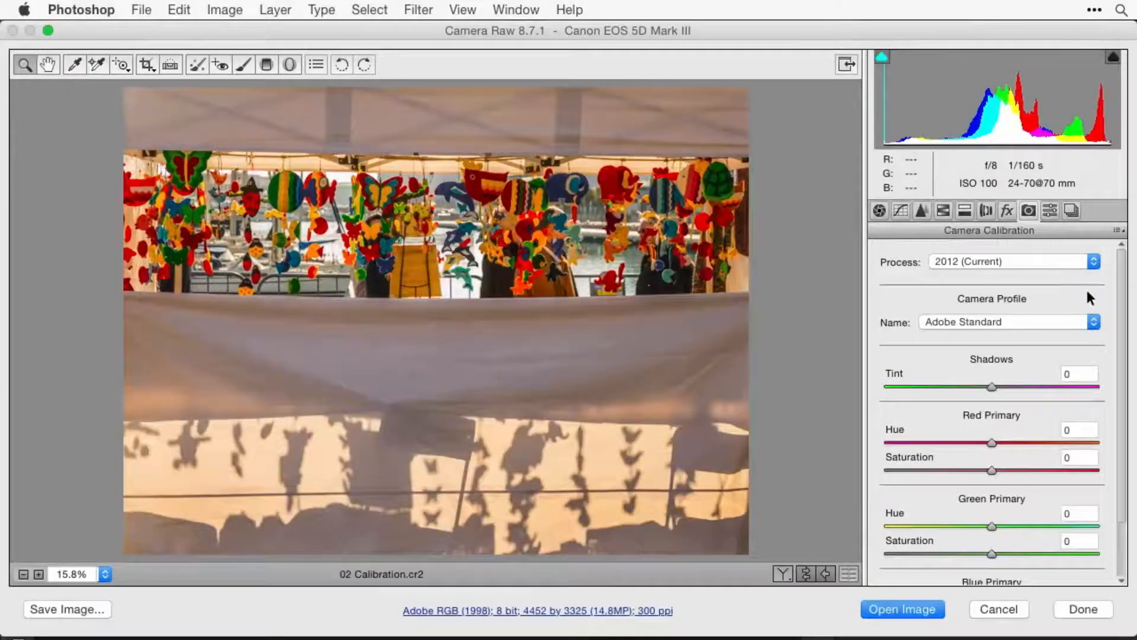
# Try the Camera Faithful, Camera Neutral, Camera Portrait and Camera Standard profiles on the photo, one after another
pyautogui.click(1093, 326)
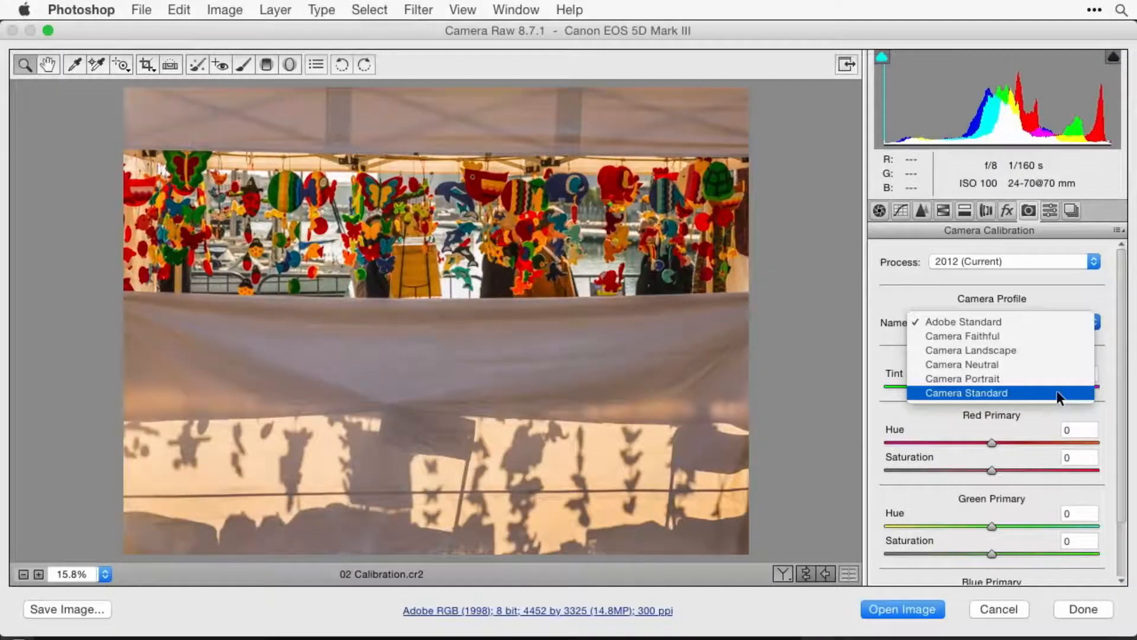
pyautogui.click(1044, 337)
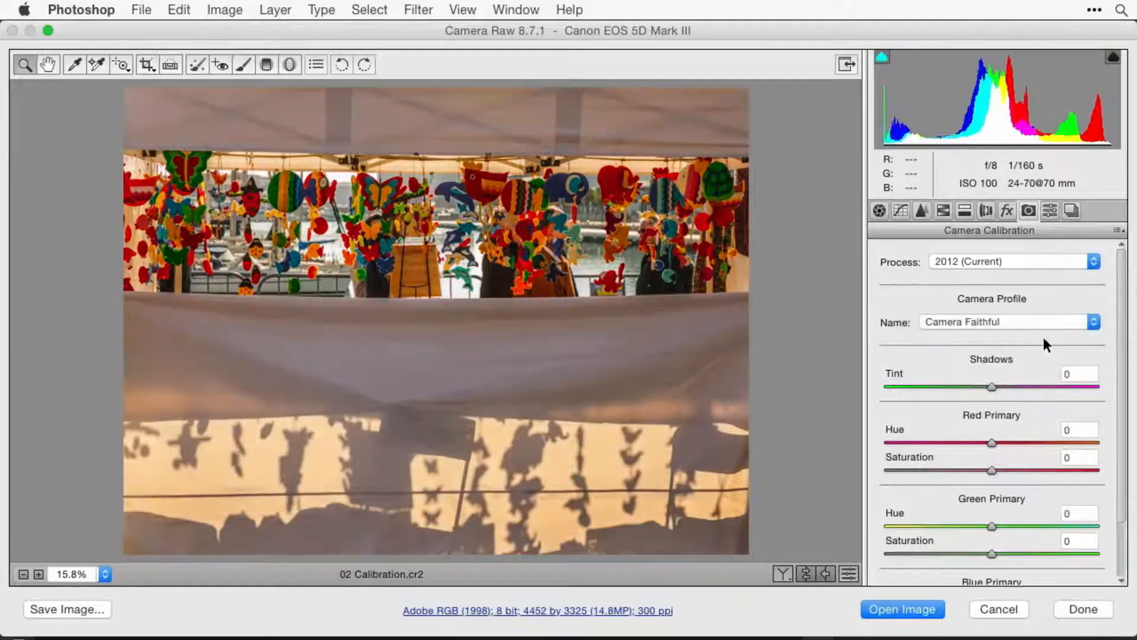
pyautogui.click(1031, 323)
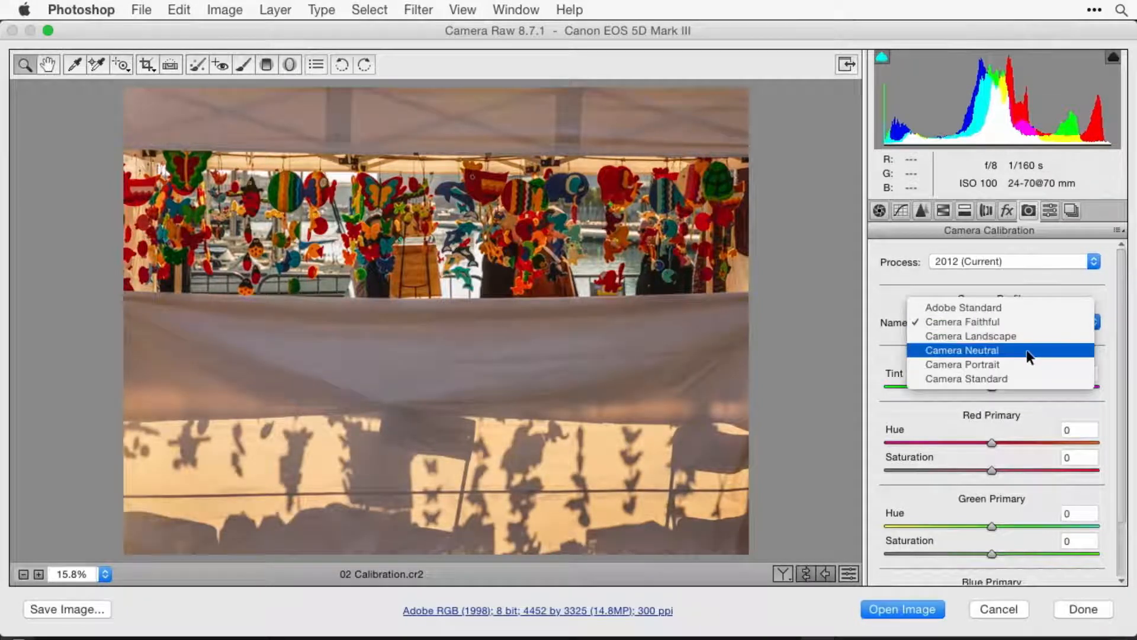
pyautogui.click(1028, 351)
pyautogui.click(1012, 321)
pyautogui.click(1011, 336)
pyautogui.click(1004, 314)
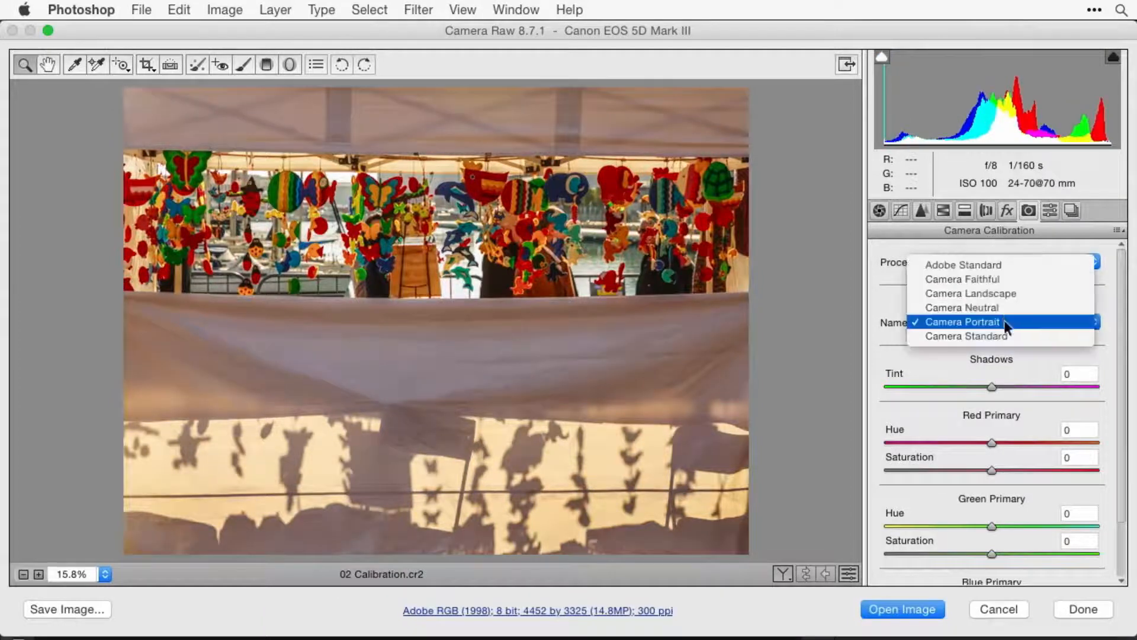
pyautogui.click(1004, 336)
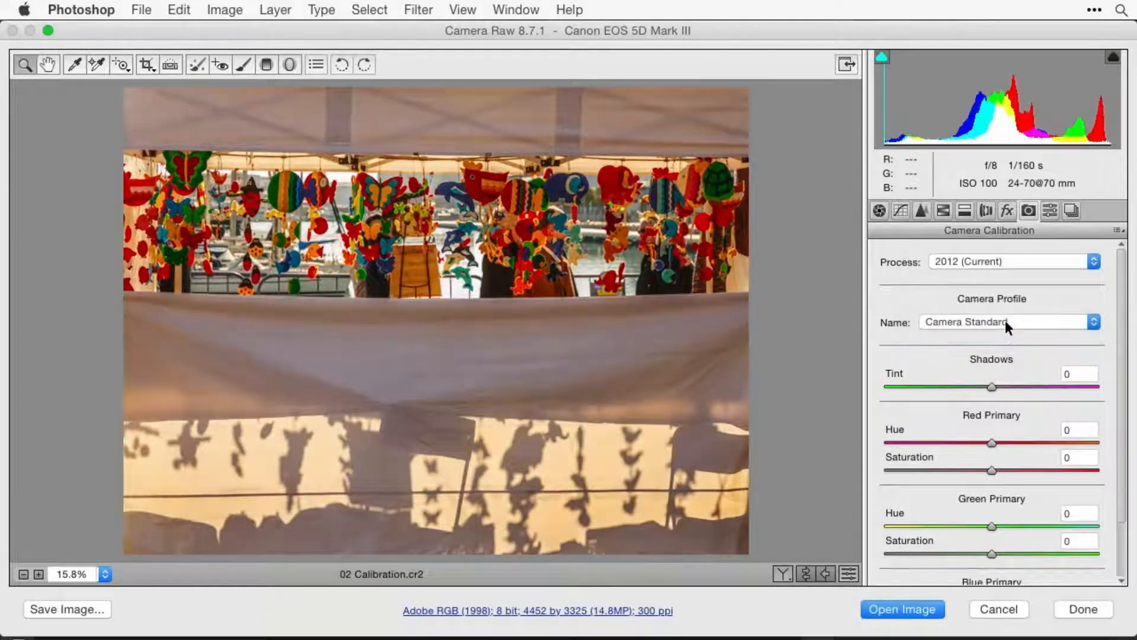
# Try the Camera Landscape profile, undo it, and set the camera profile back to Adobe Standard
pyautogui.click(1005, 317)
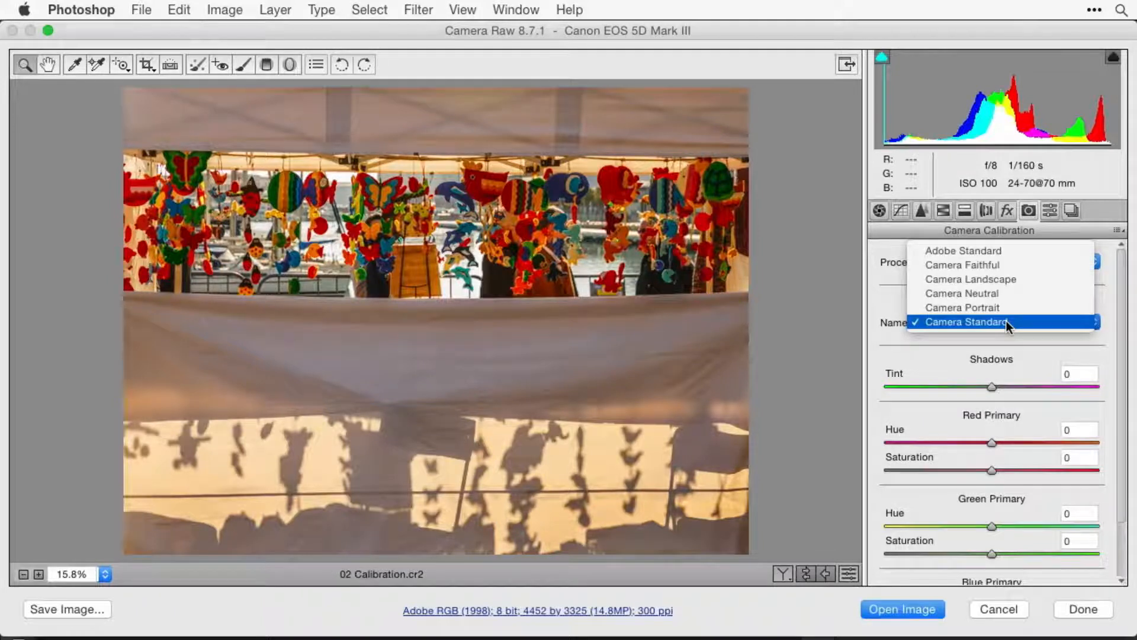
pyautogui.click(1008, 279)
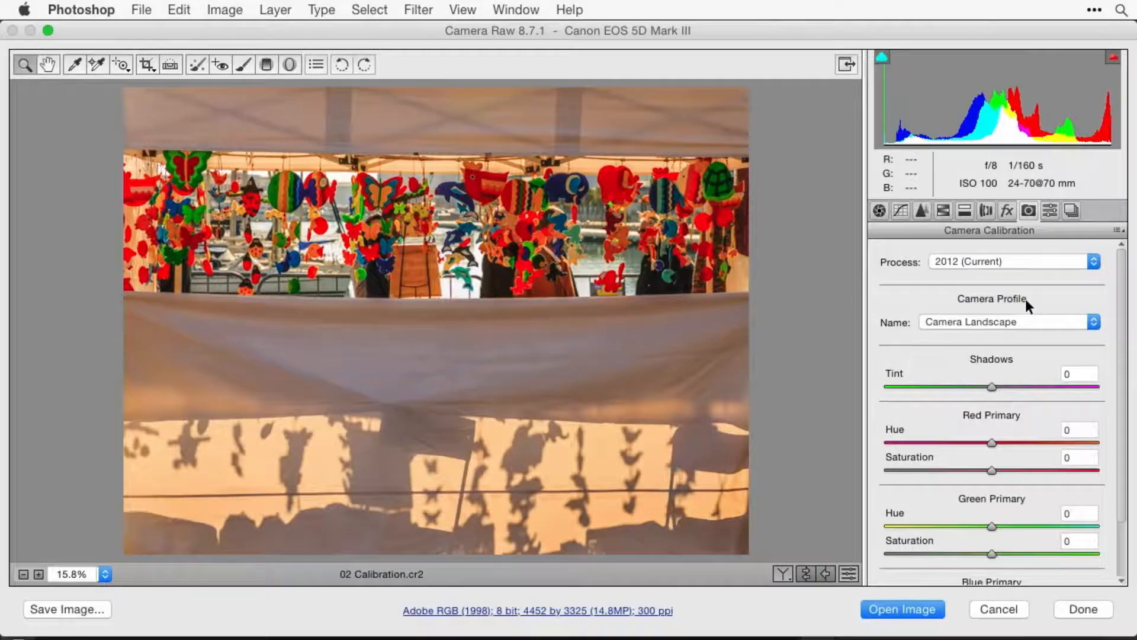
pyautogui.press('super+z')
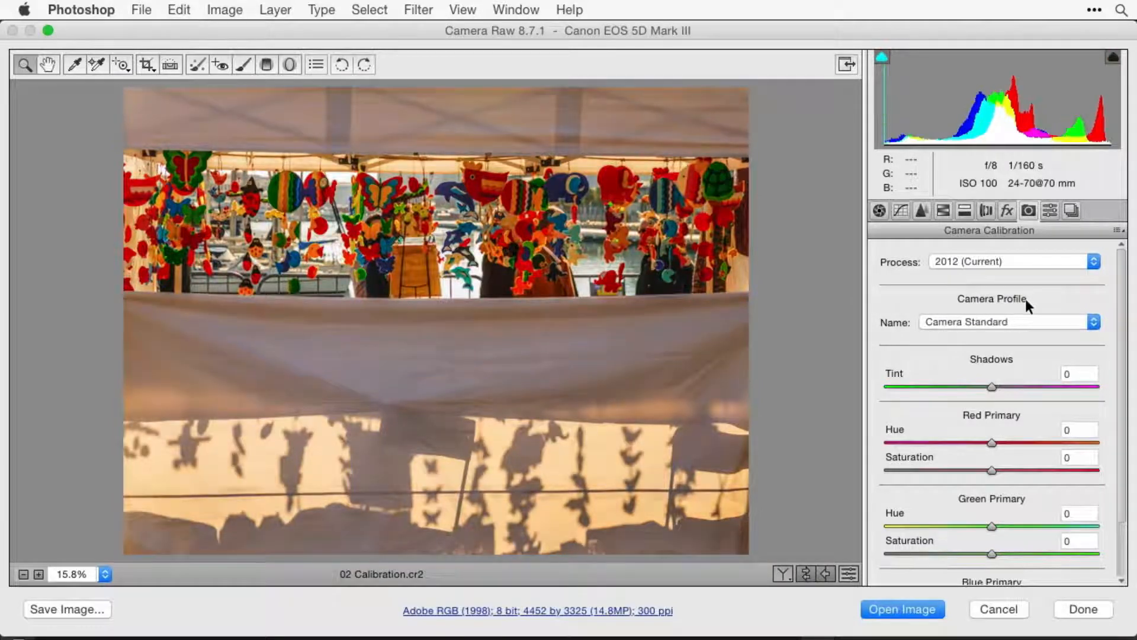
pyautogui.click(1037, 323)
pyautogui.click(1010, 254)
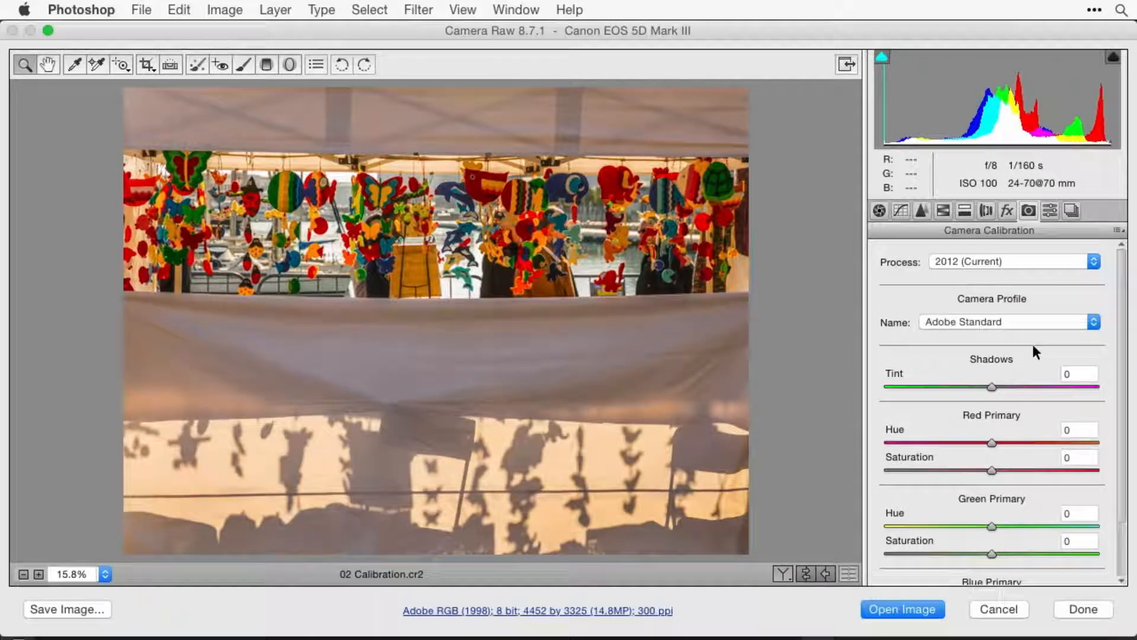
pyautogui.scroll(-3, 1034, 351)
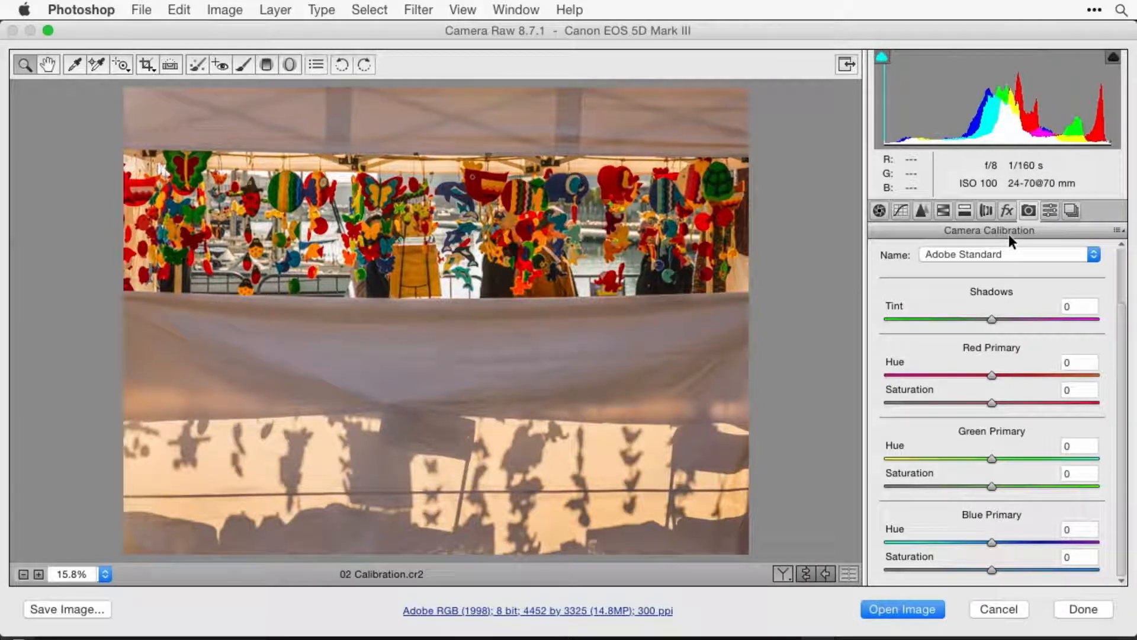
pyautogui.scroll(3, 1068, 352)
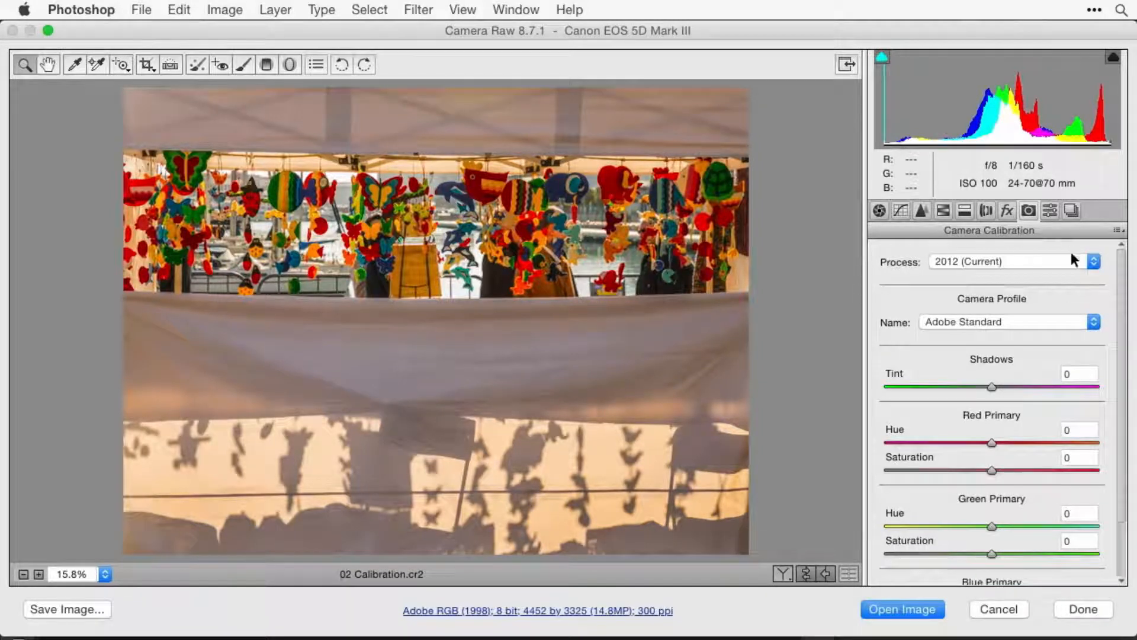
pyautogui.click(1068, 318)
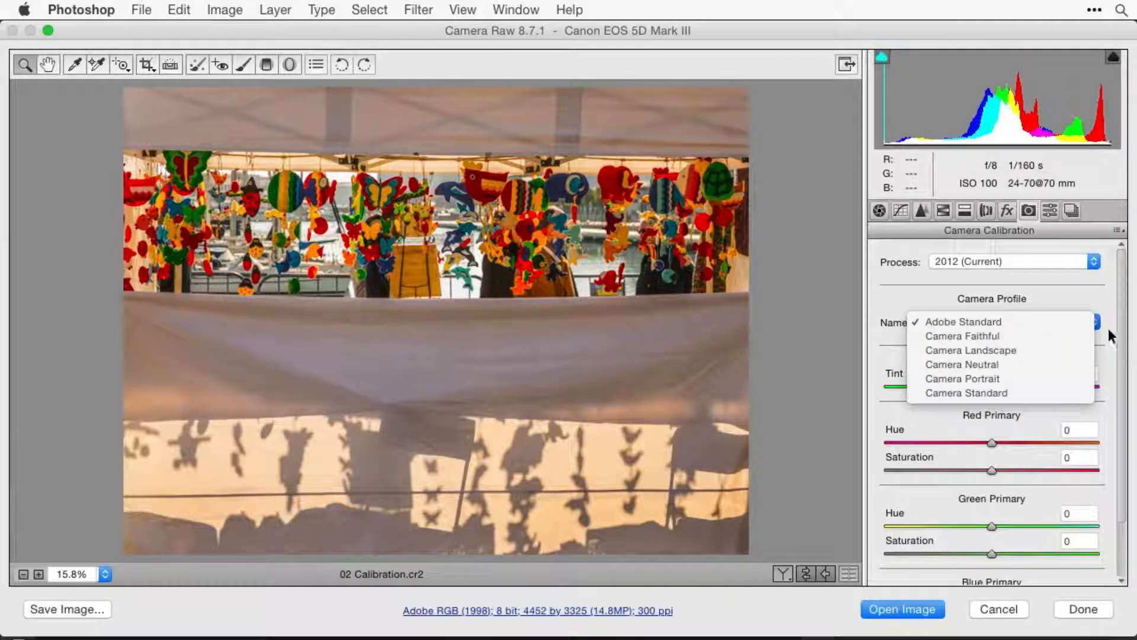
pyautogui.click(1098, 299)
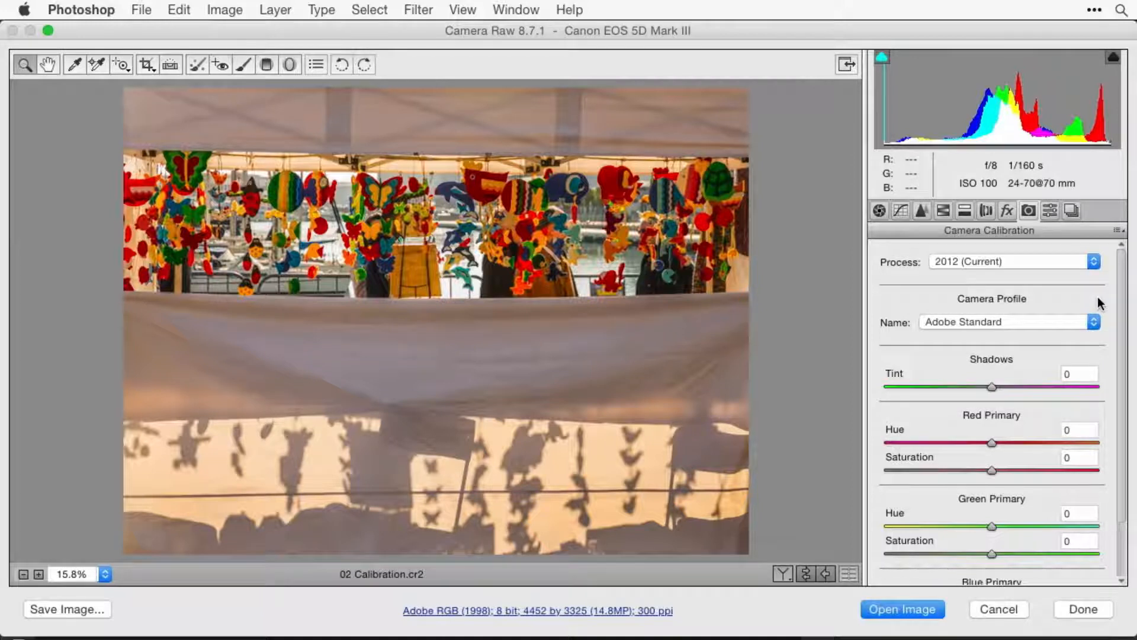
pyautogui.click(1081, 320)
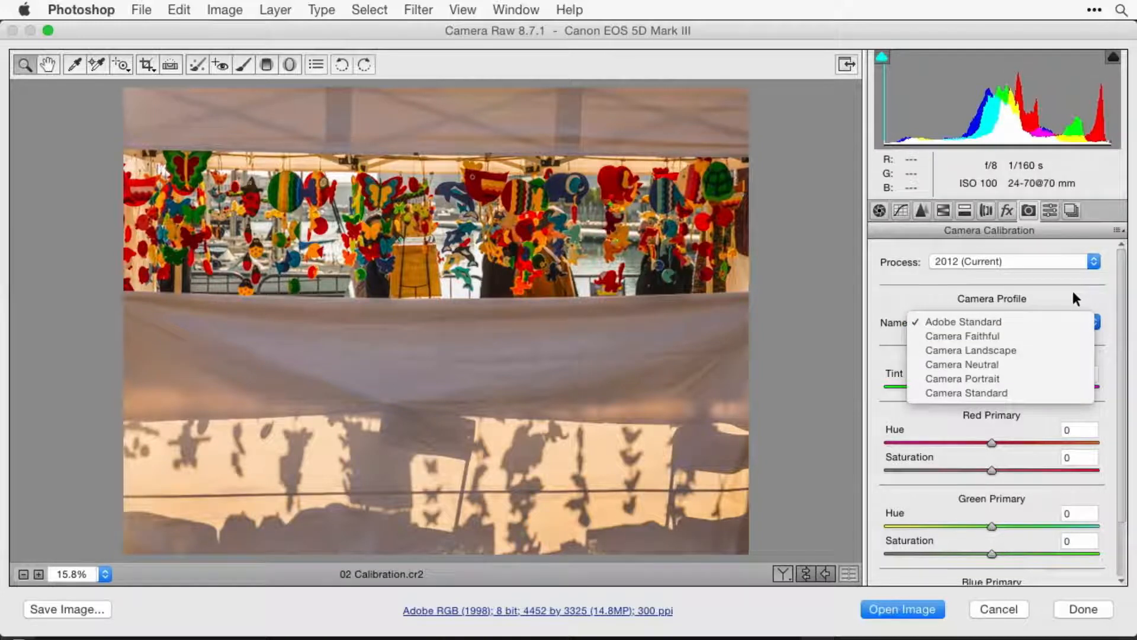
pyautogui.click(1073, 293)
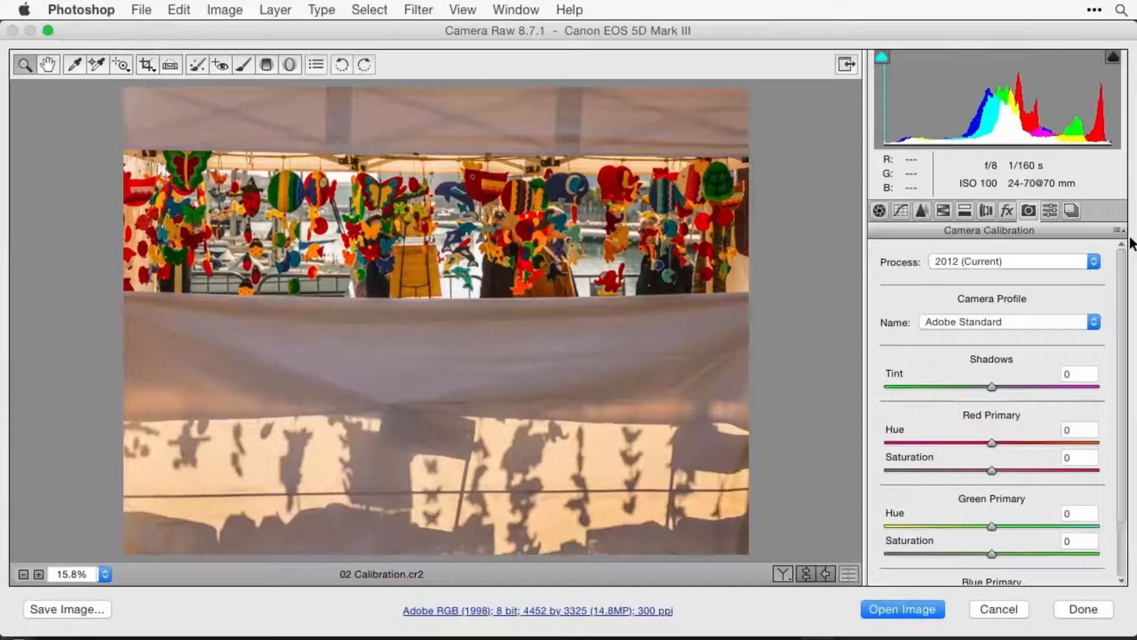
# Reset the photo to the Camera Raw defaults and set its camera profile to Camera Standard
pyautogui.click(1055, 208)
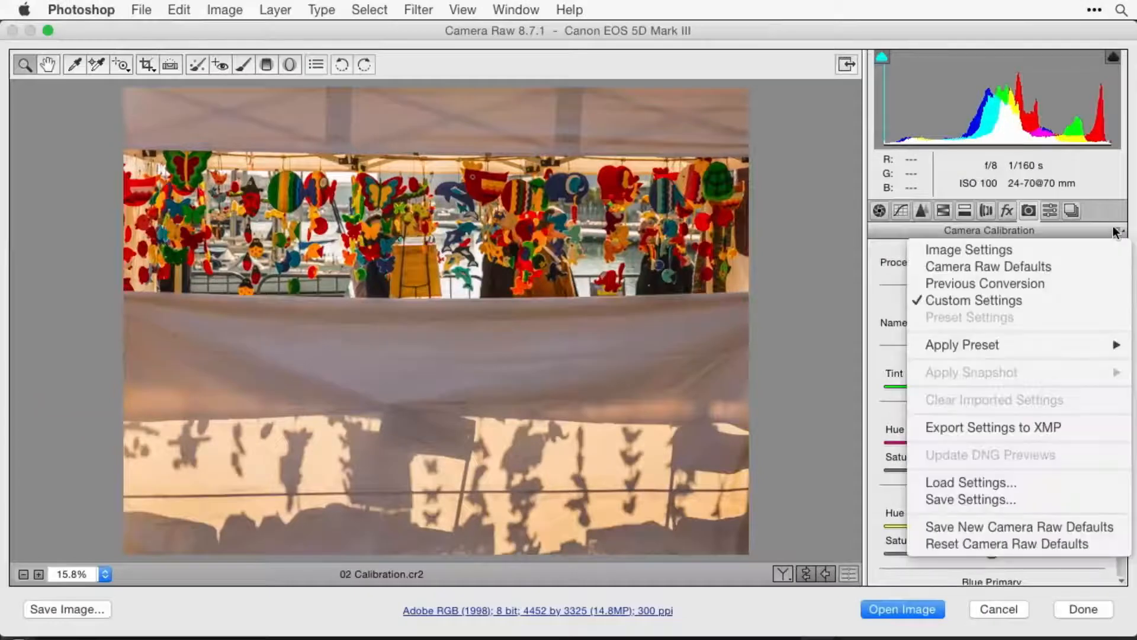
pyautogui.click(1084, 269)
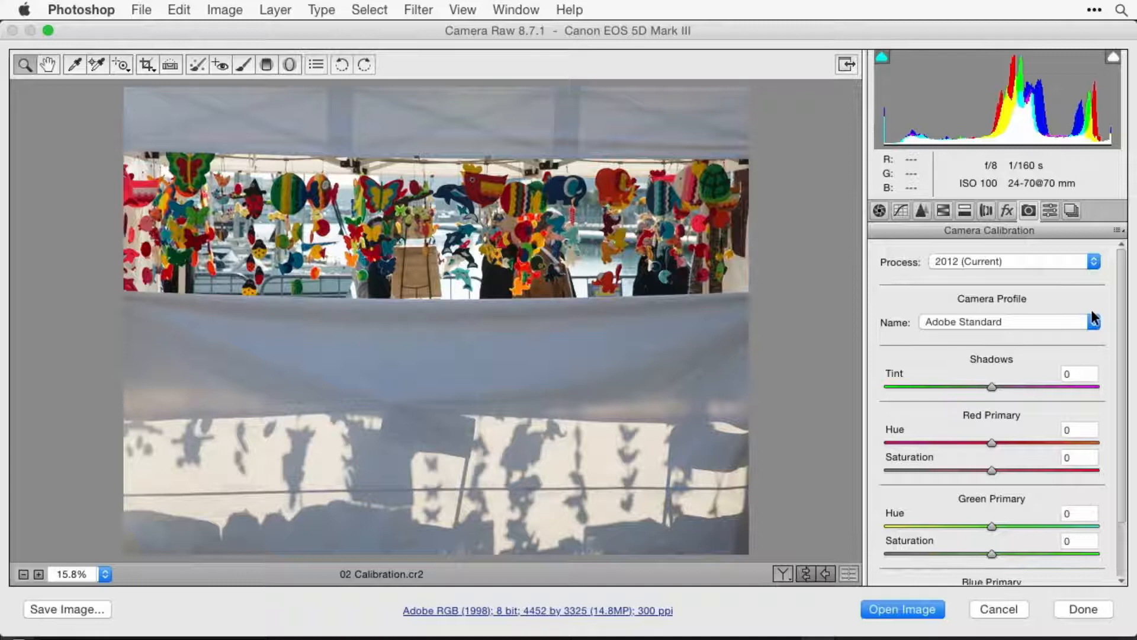
pyautogui.click(1093, 321)
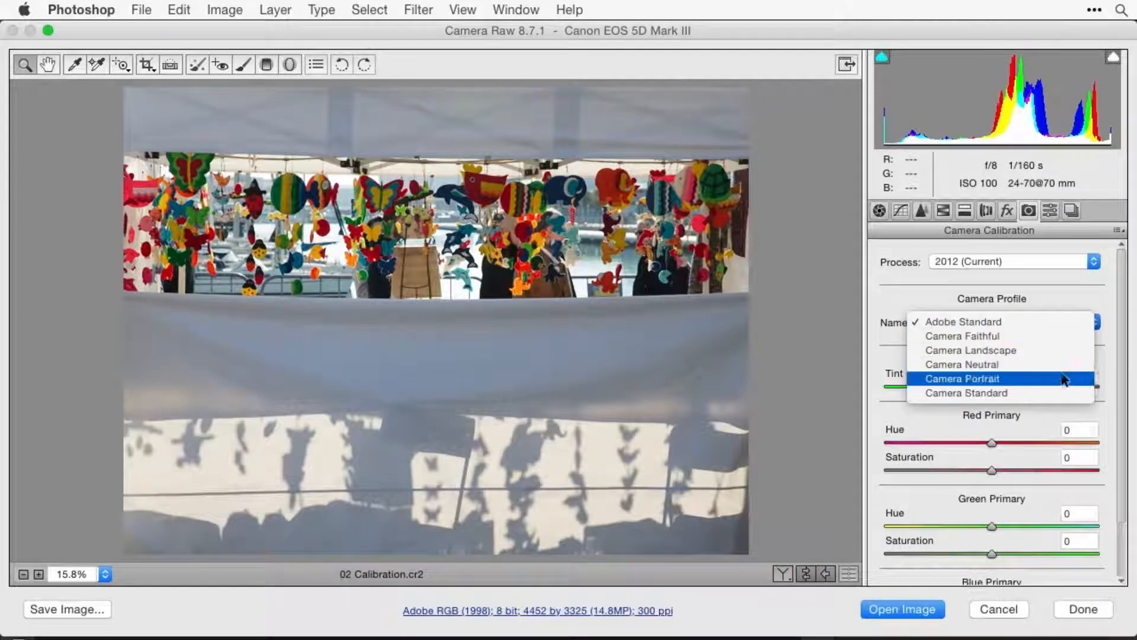
pyautogui.click(1057, 392)
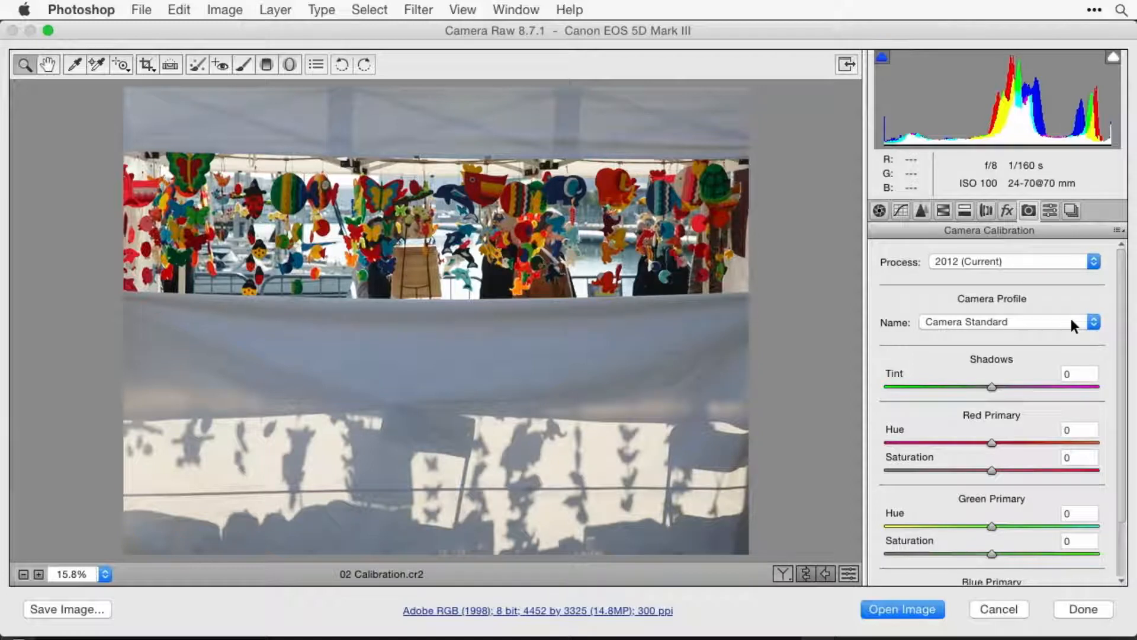
# Change the camera profile to Camera Faithful and save the current settings as the new Camera Raw defaults
pyautogui.click(1071, 321)
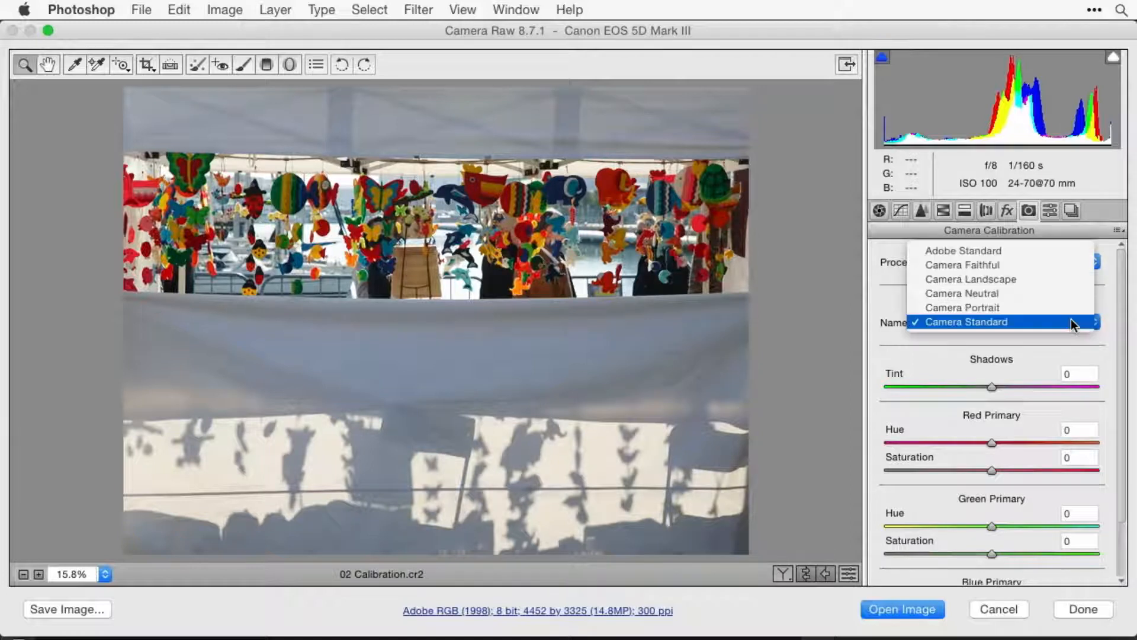
pyautogui.click(1044, 265)
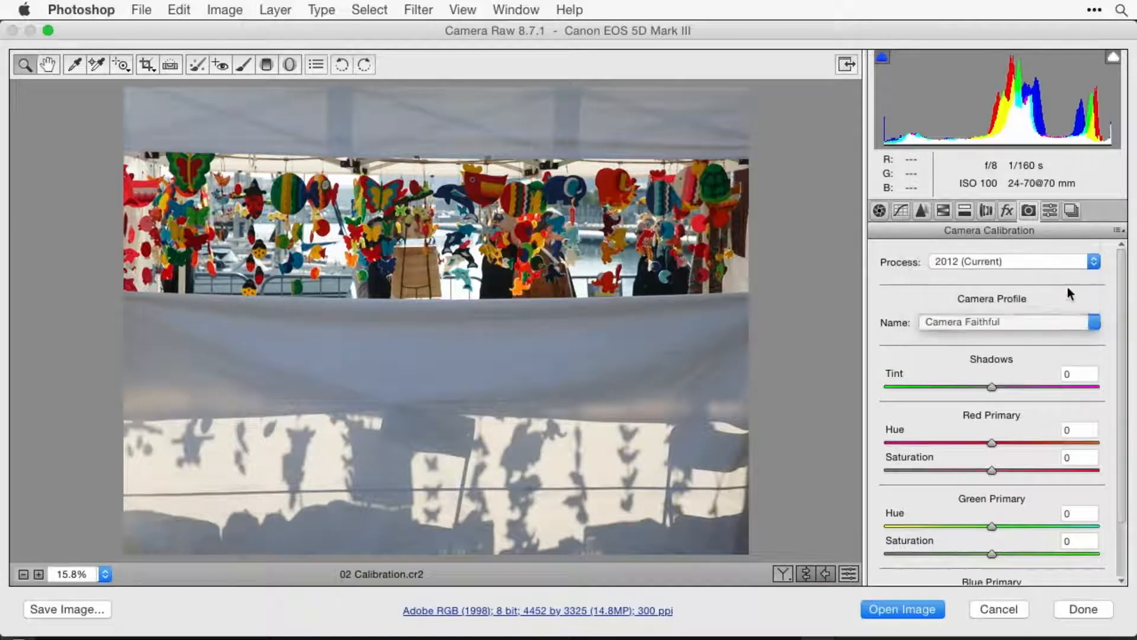
pyautogui.click(1118, 230)
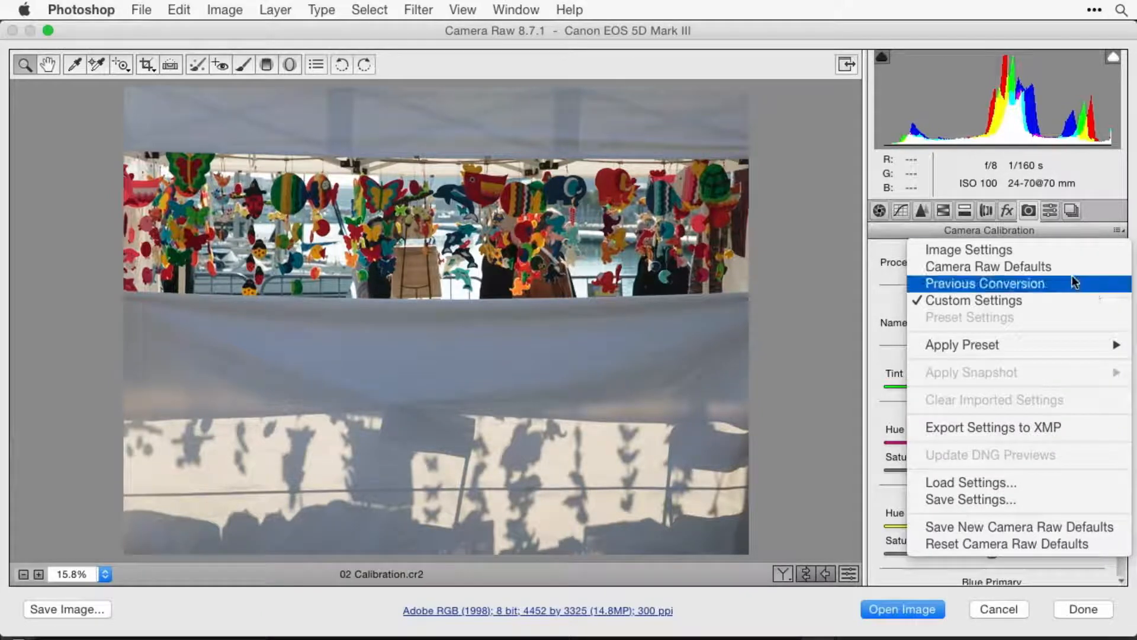
pyautogui.click(1117, 532)
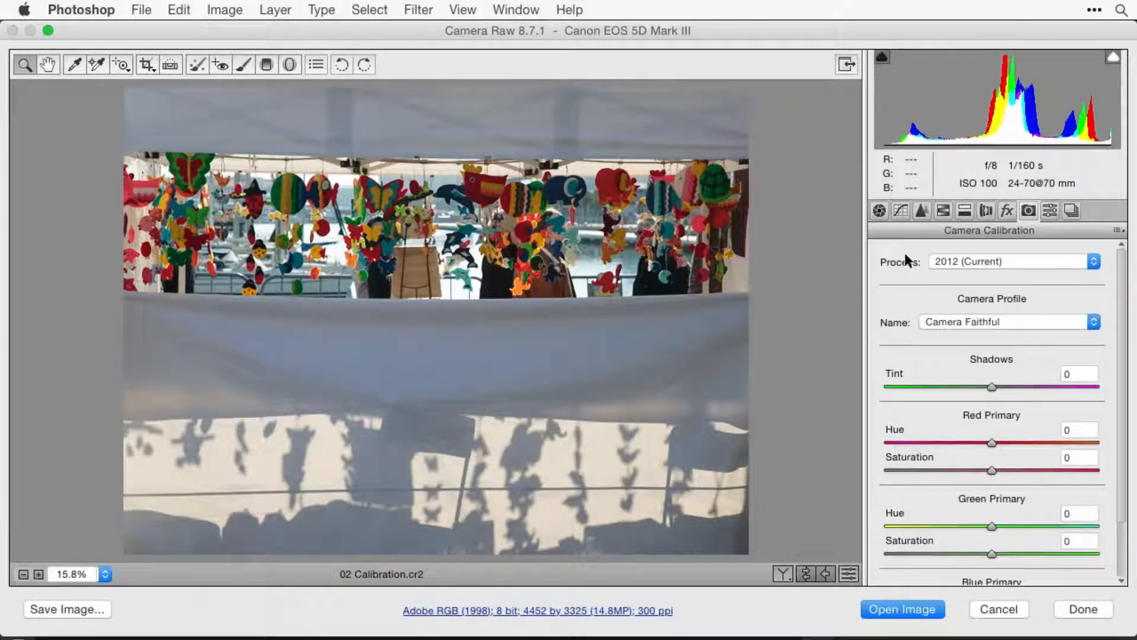
# Enable Remove Chromatic Aberration in the lens corrections and save the settings as the new Camera Raw defaults
pyautogui.click(986, 208)
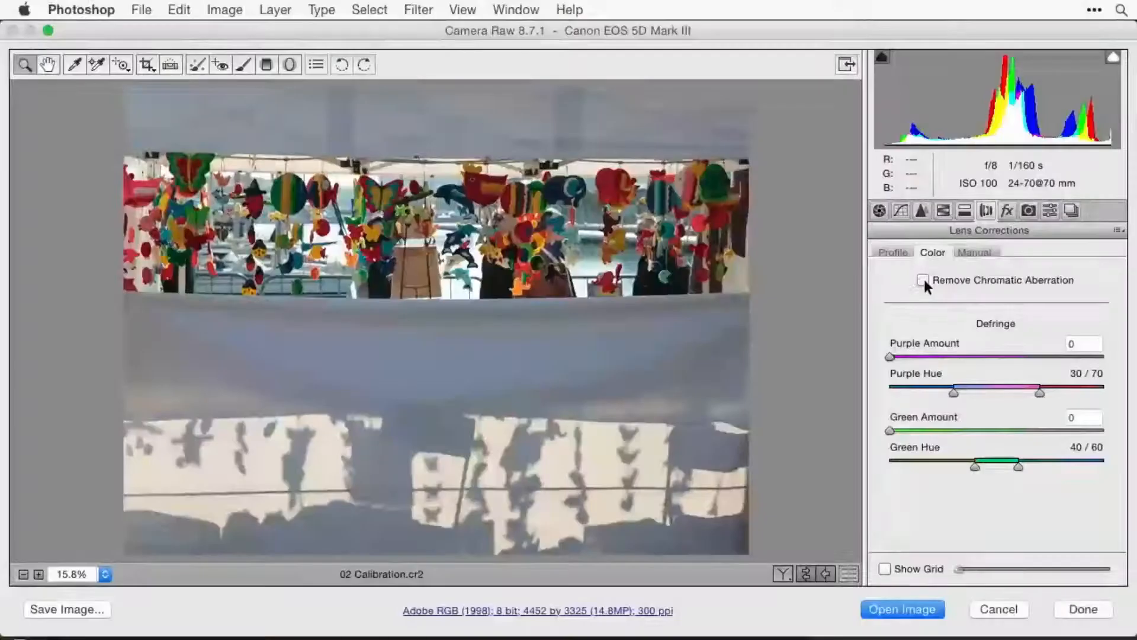
pyautogui.click(923, 279)
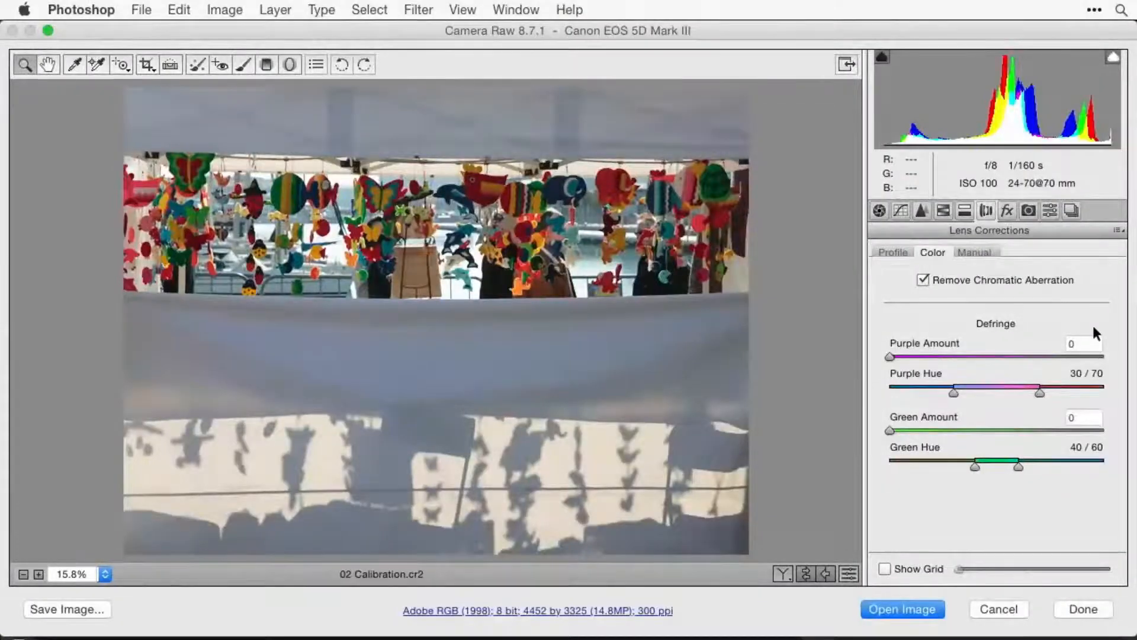
pyautogui.click(1118, 230)
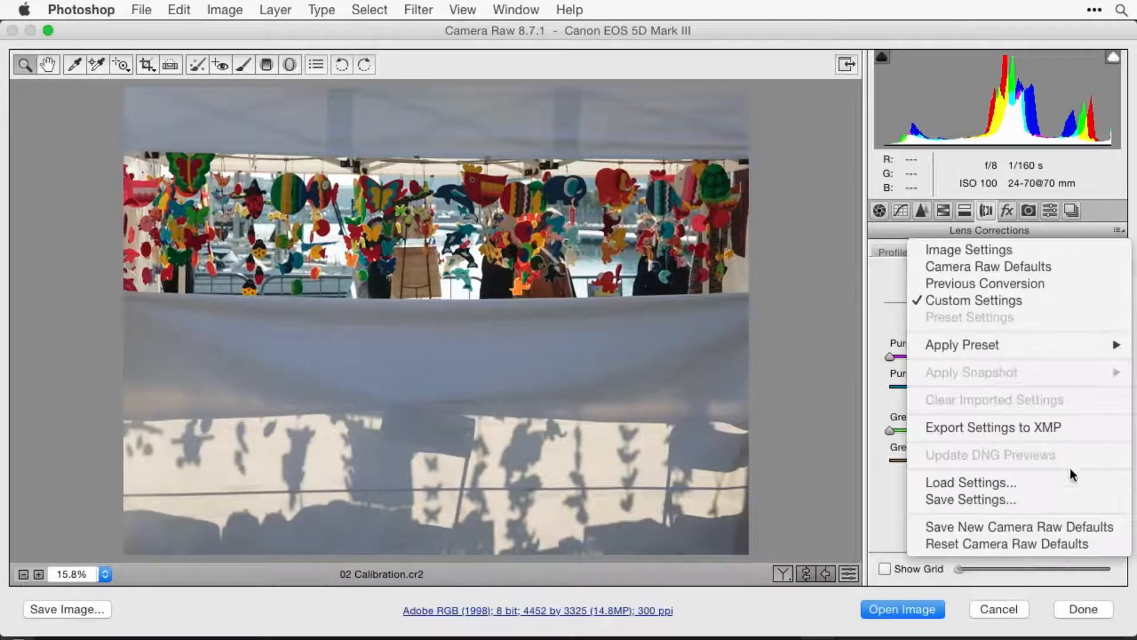
pyautogui.click(1101, 531)
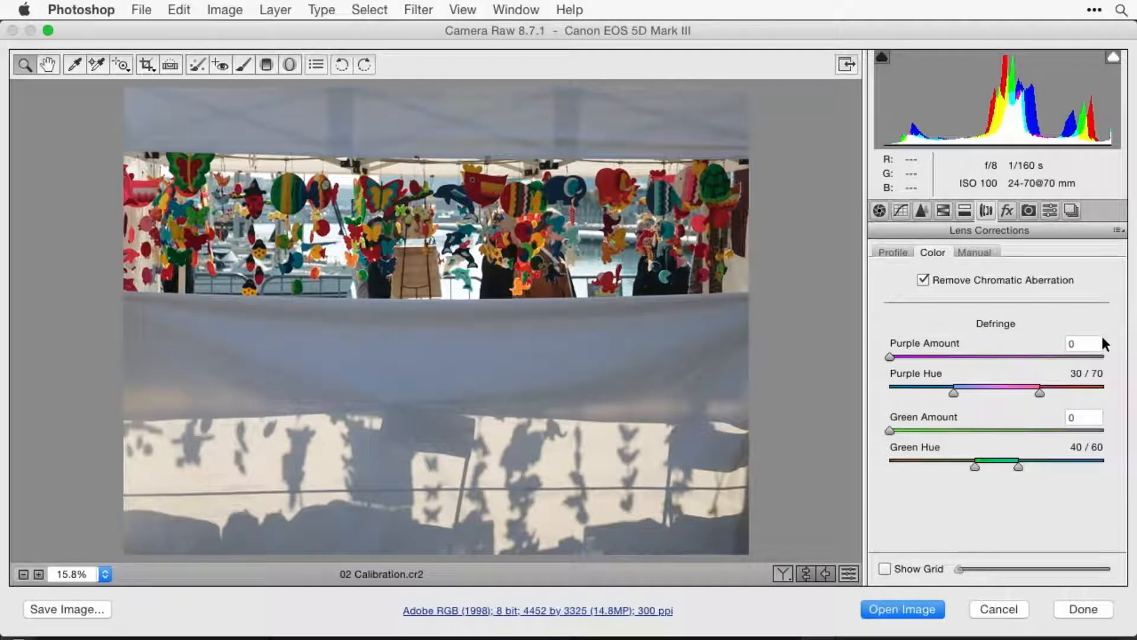
# Set the sharpening Masking to 9 and save the settings as the new Camera Raw defaults
pyautogui.click(921, 210)
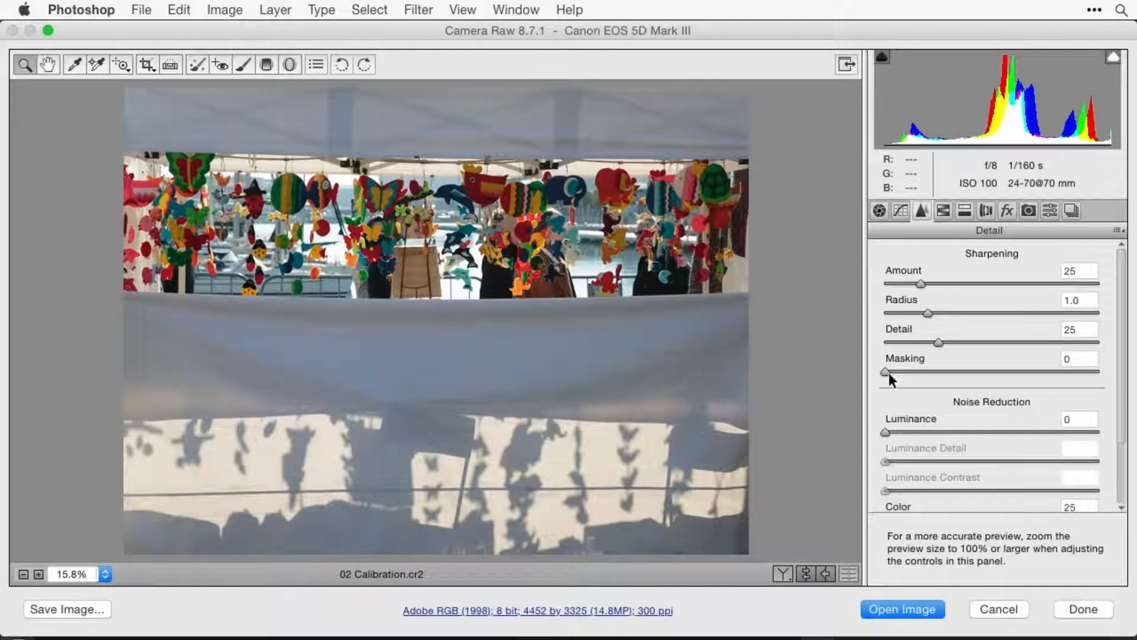
pyautogui.moveTo(883, 369); pyautogui.dragTo(905, 371)
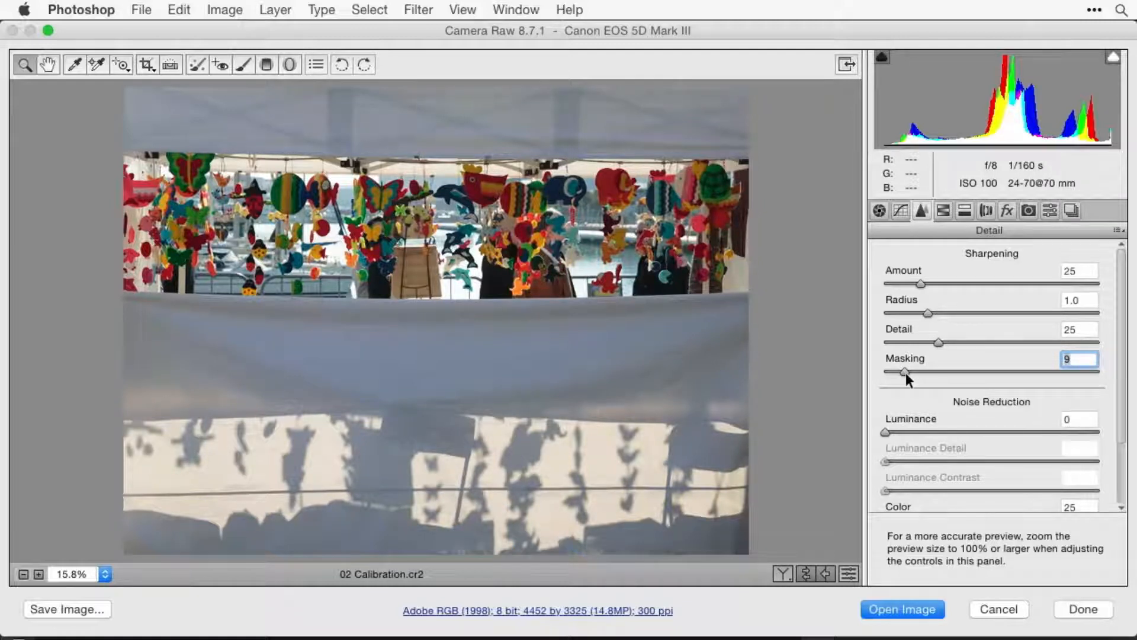
pyautogui.click(1118, 230)
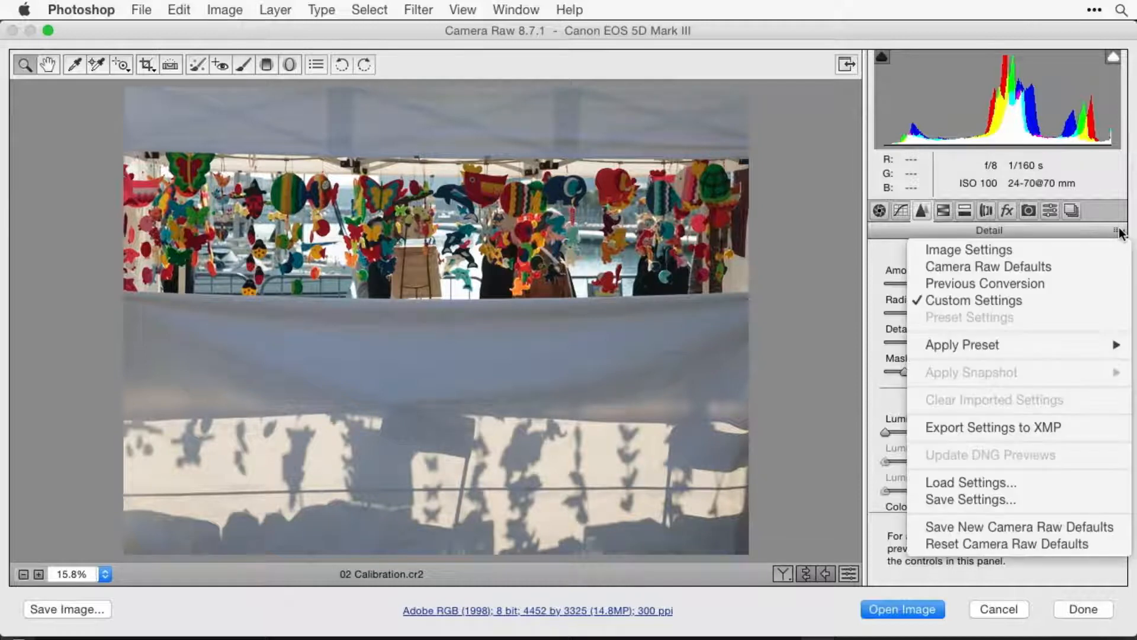
pyautogui.click(1049, 521)
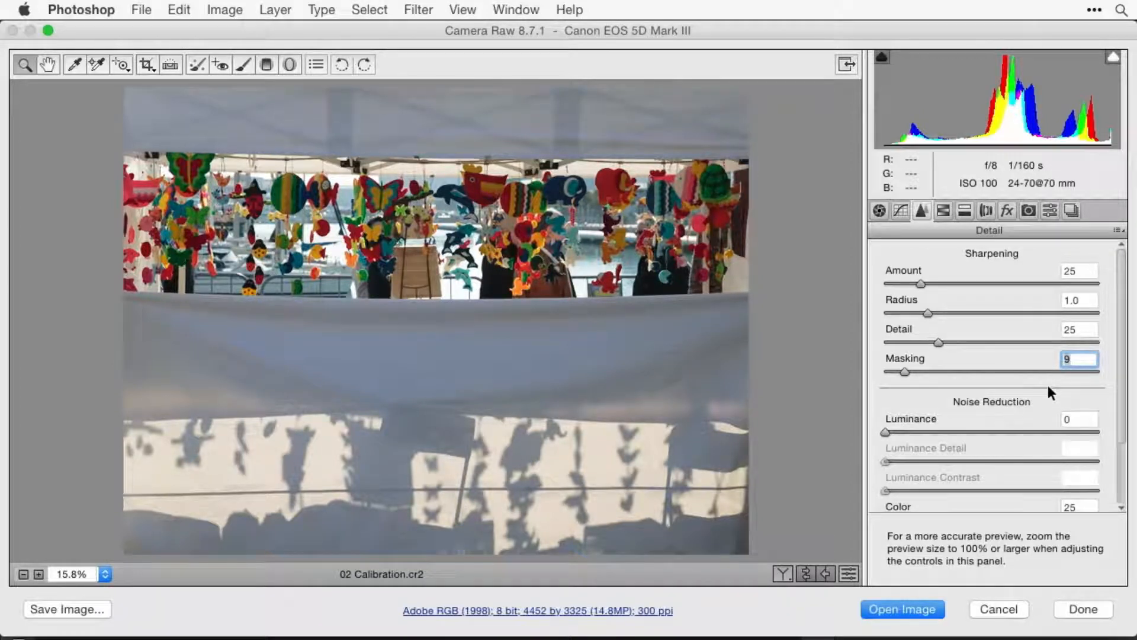
pyautogui.click(1118, 231)
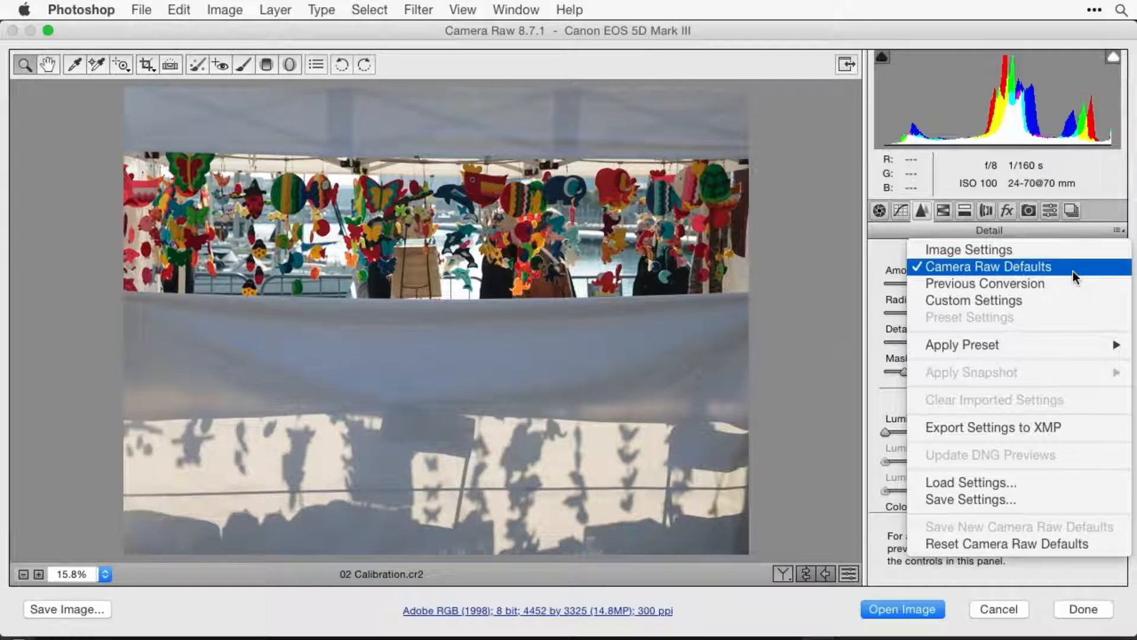
pyautogui.click(826, 251)
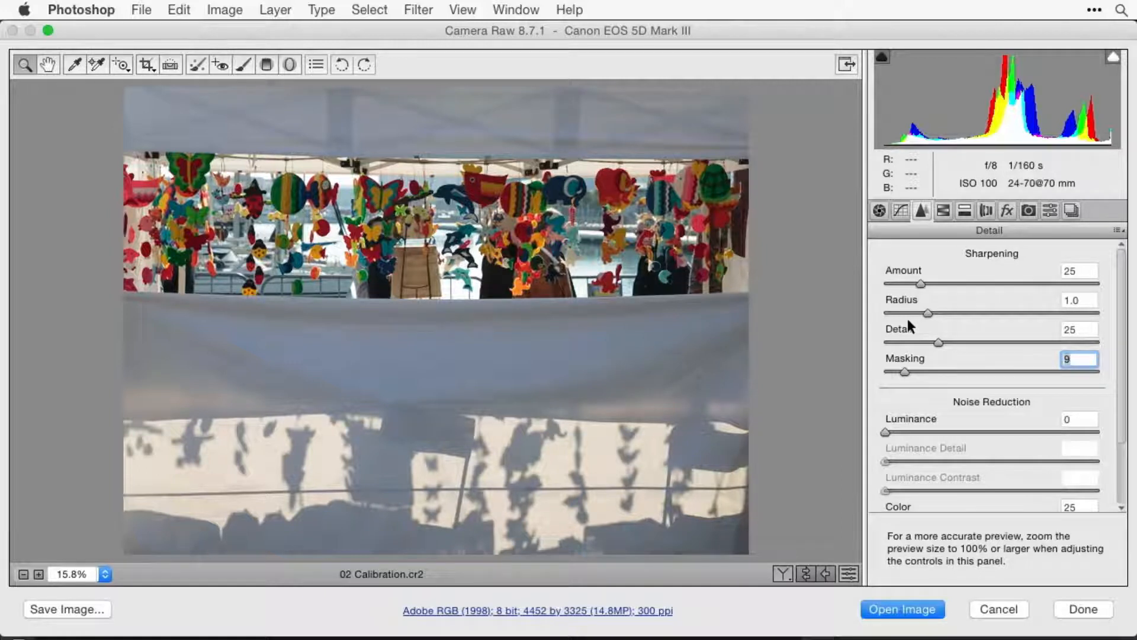
pyautogui.click(1118, 232)
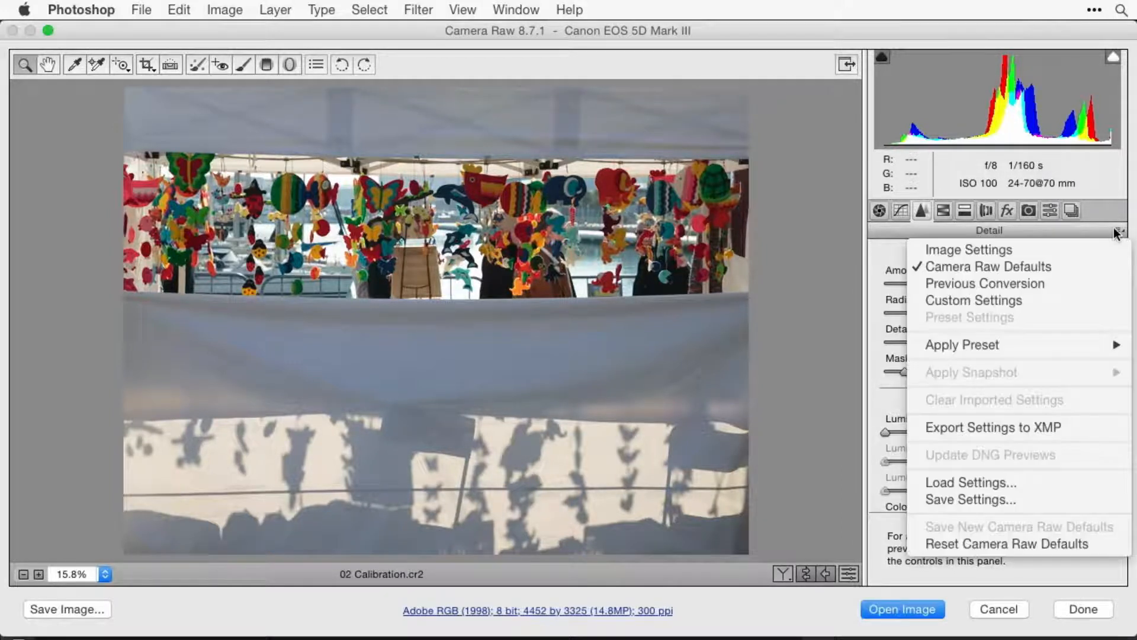
pyautogui.click(1118, 232)
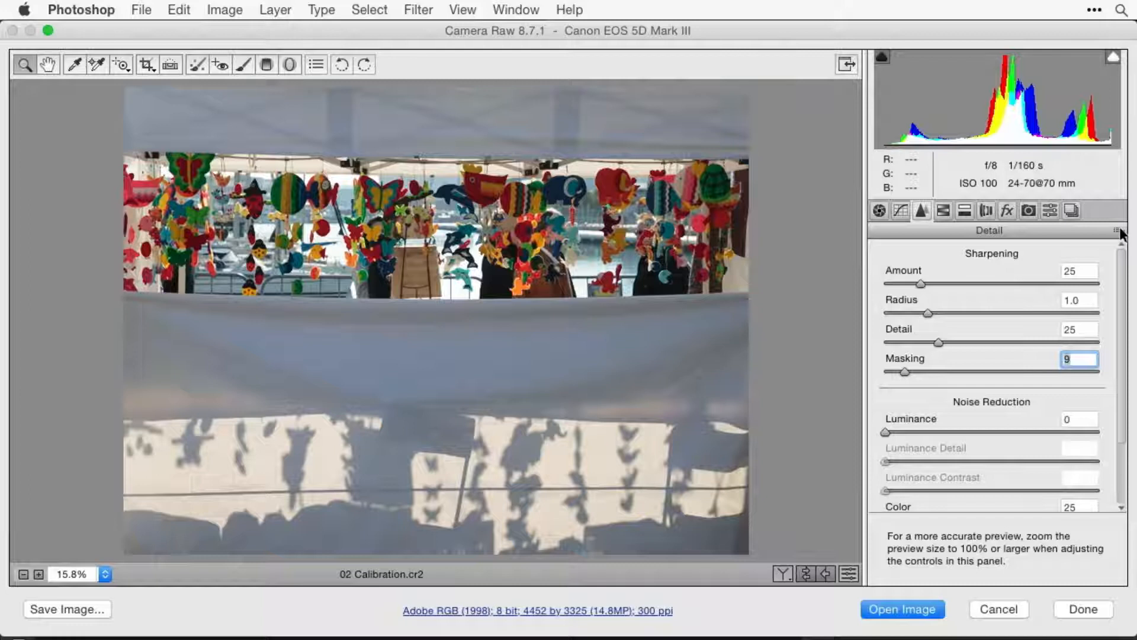
pyautogui.click(1117, 231)
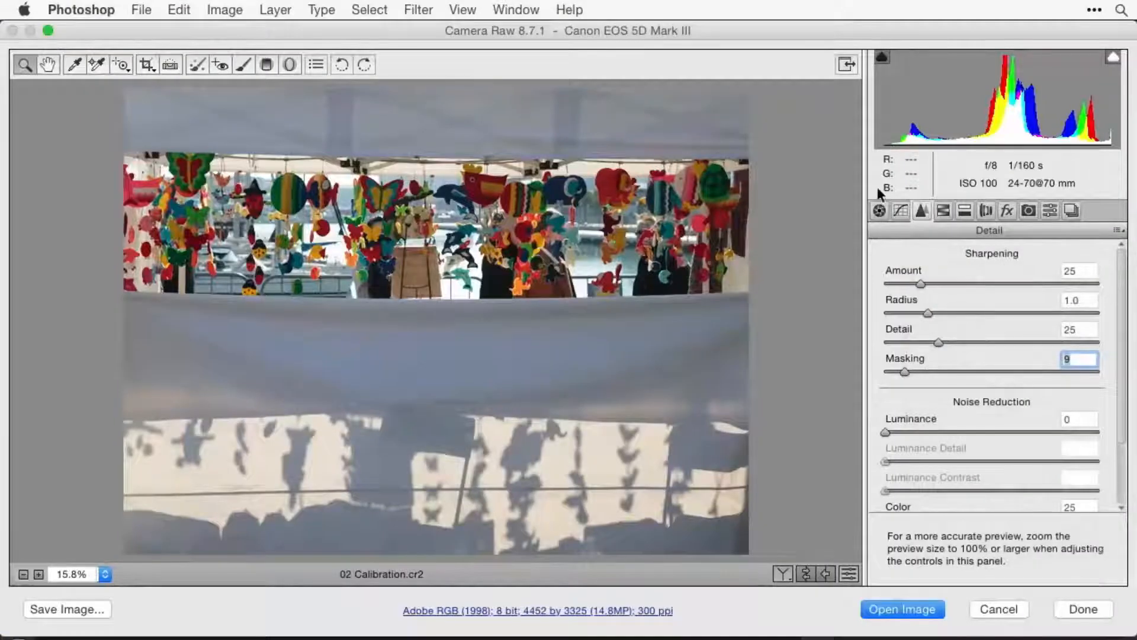
# Cancel the Camera Raw session for the current photo and open 06 HSL 4.cr2 from Adobe Bridge
pyautogui.click(880, 211)
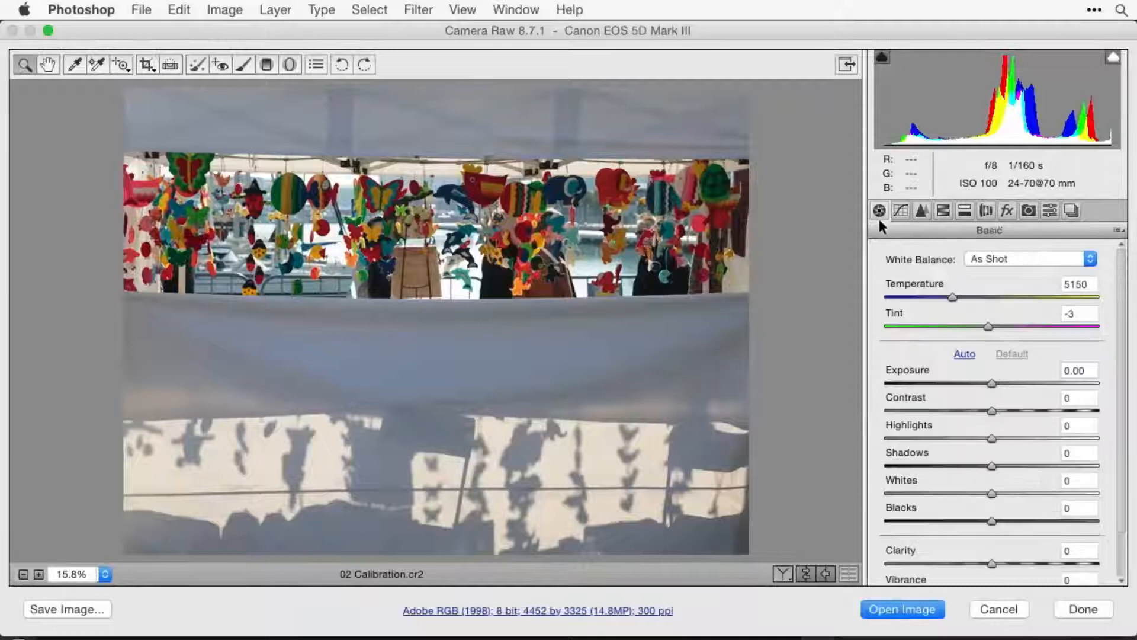
pyautogui.click(1003, 608)
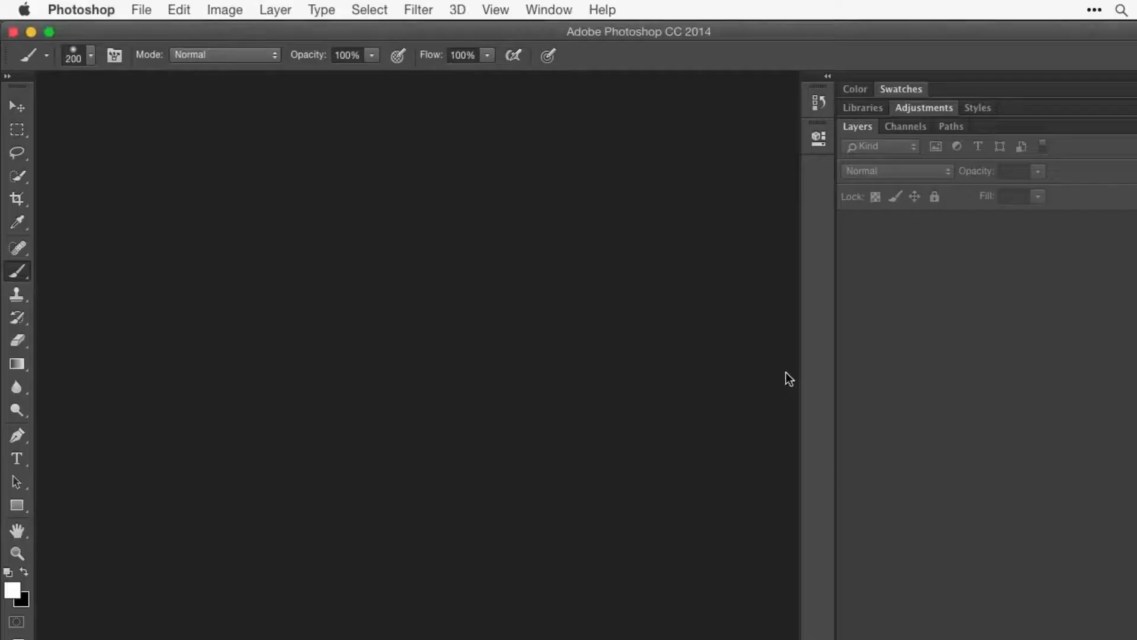
pyautogui.press('super+Tab')
pyautogui.click(708, 252)
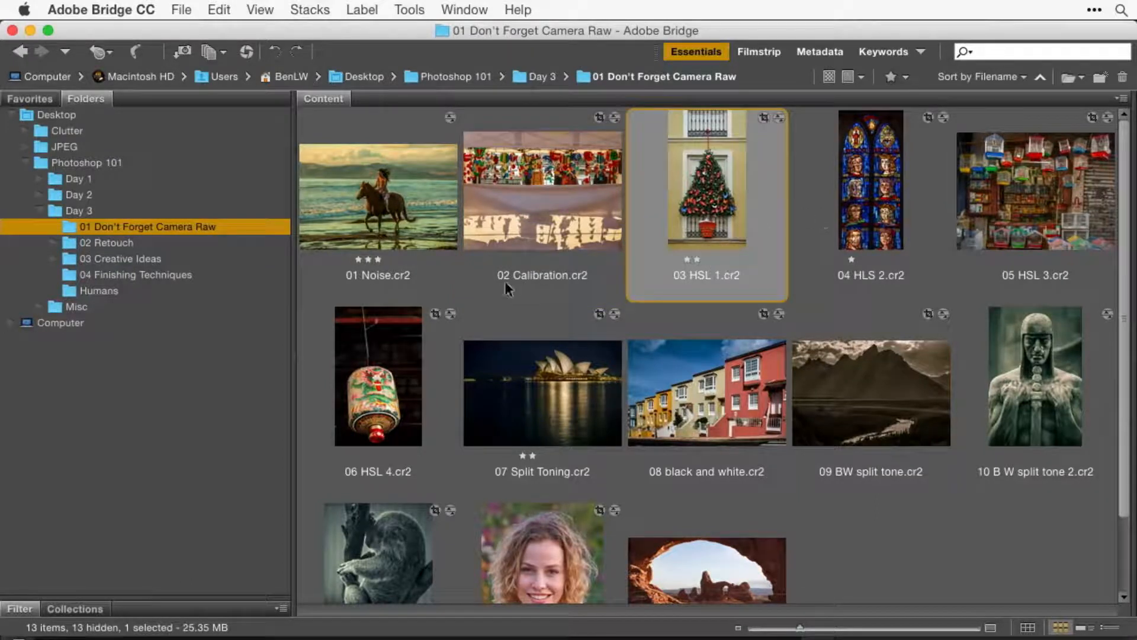
pyautogui.doubleClick(384, 372)
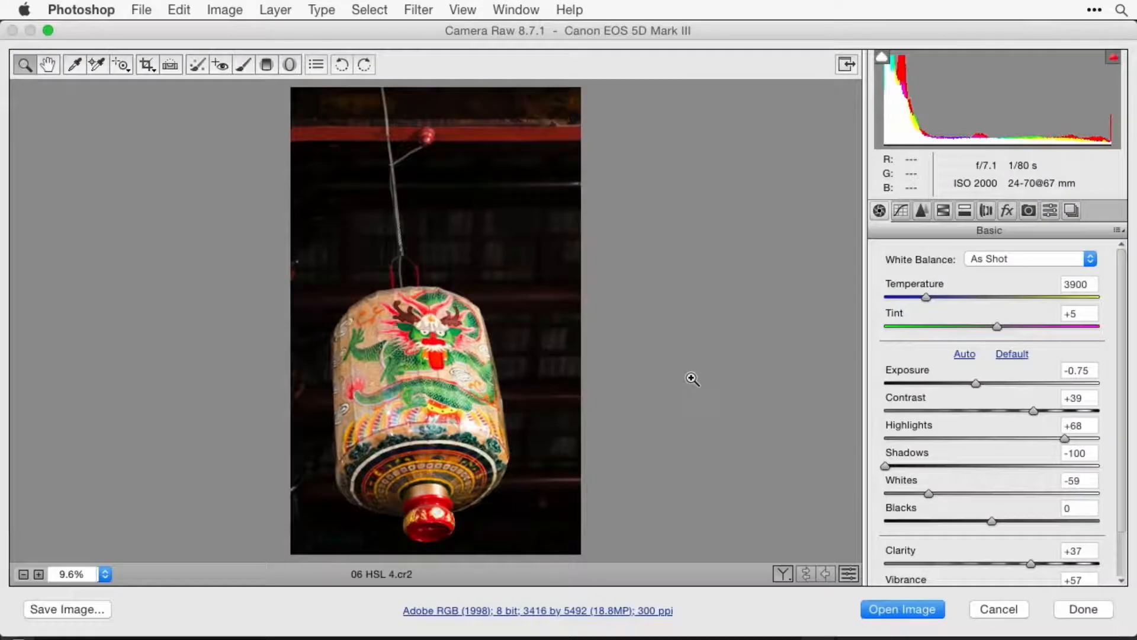
# Bring up the HSL / Grayscale Saturation adjustments for a close view of the lantern's dragon
pyautogui.click(691, 379)
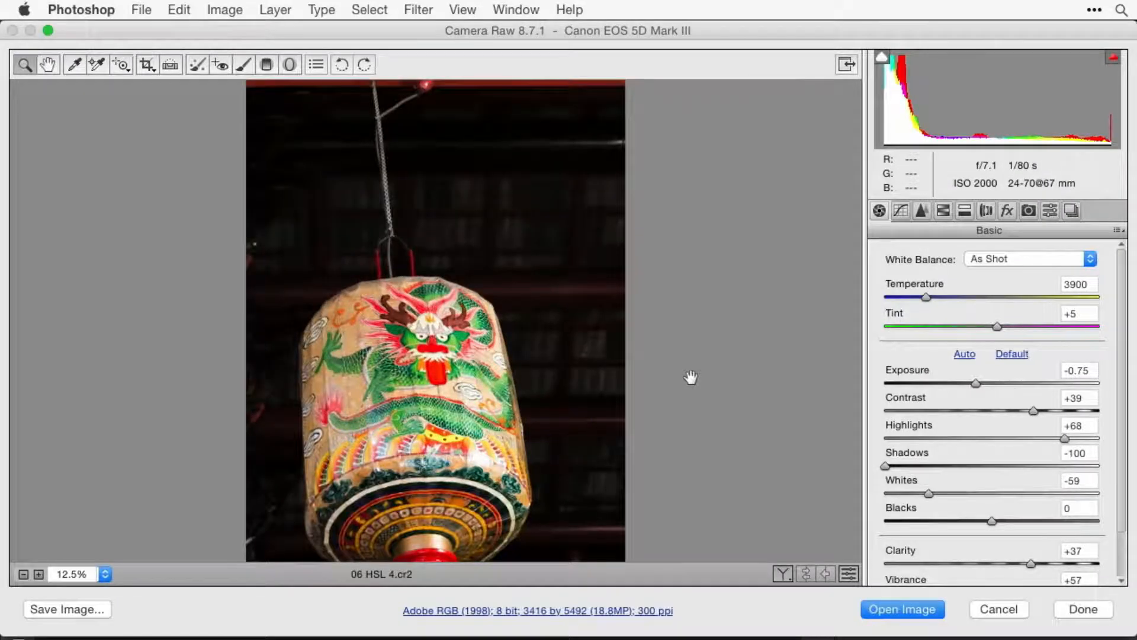
pyautogui.click(692, 377)
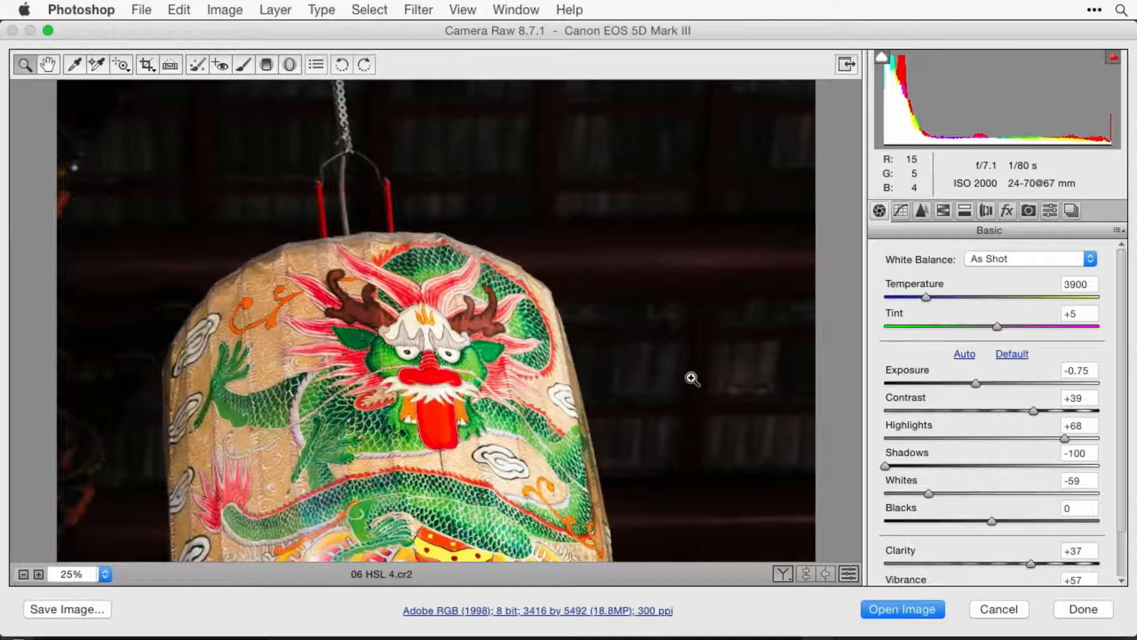
pyautogui.scroll(-5, 692, 379)
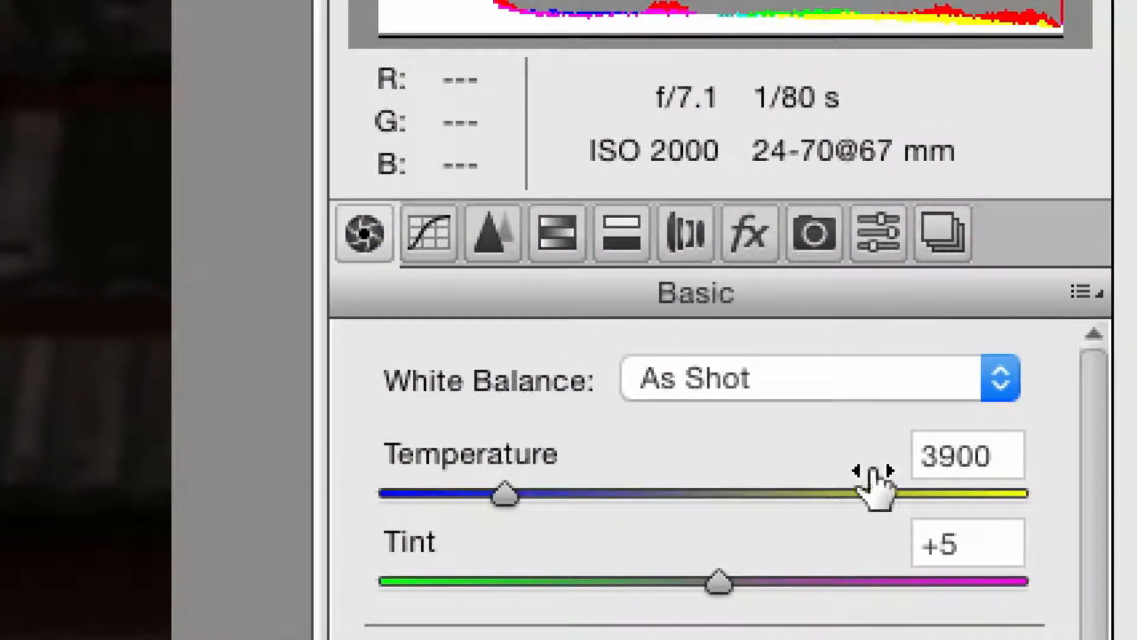
pyautogui.click(560, 247)
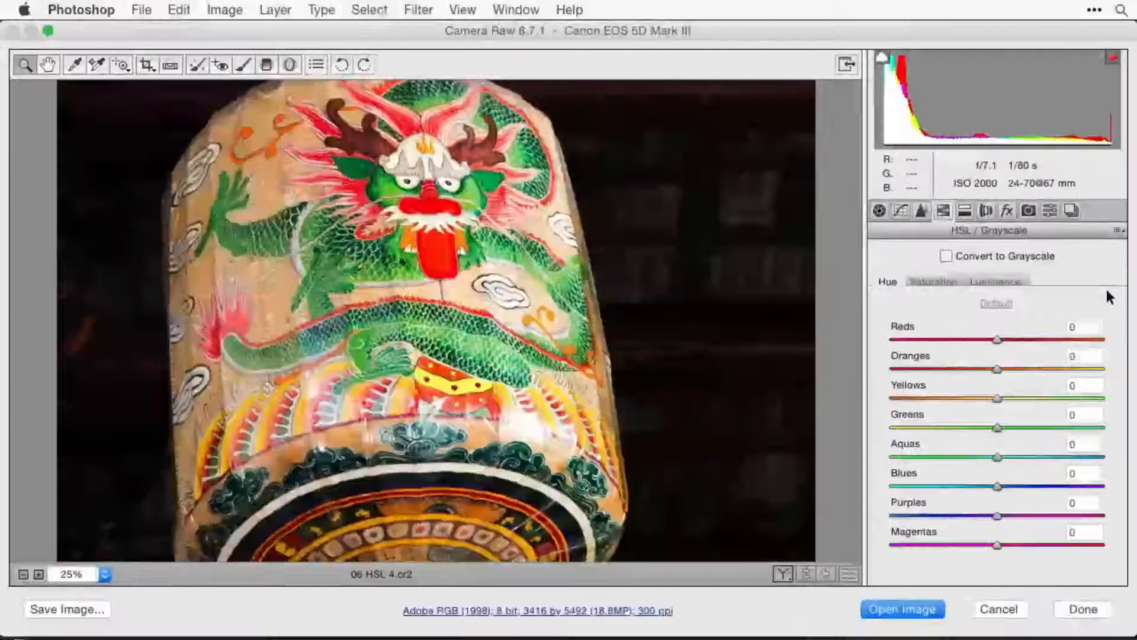
pyautogui.click(937, 279)
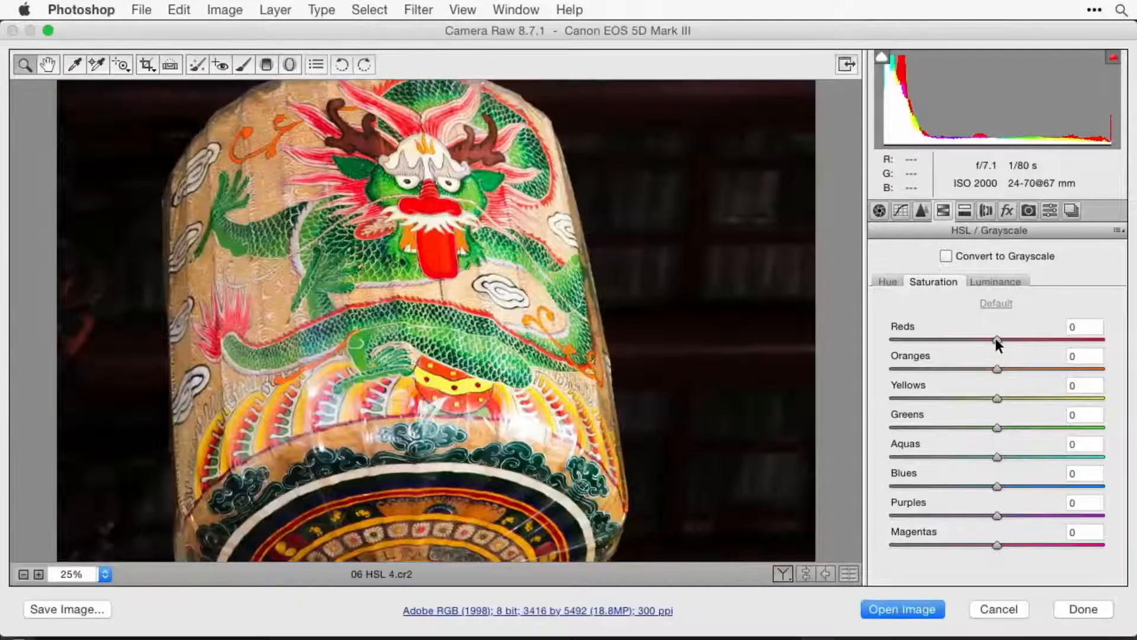
# Try slightly raising and strongly lowering the Reds saturation on the lantern, resetting Reds to 0 each time
pyautogui.moveTo(996, 339)
pyautogui.mouseDown()
pyautogui.moveTo(968, 338)
pyautogui.moveTo(1032, 337)
pyautogui.moveTo(895, 336)
pyautogui.moveTo(1078, 335)
pyautogui.moveTo(899, 340)
pyautogui.moveTo(1014, 346)
pyautogui.moveTo(948, 341)
pyautogui.moveTo(1000, 345)
pyautogui.mouseUp()
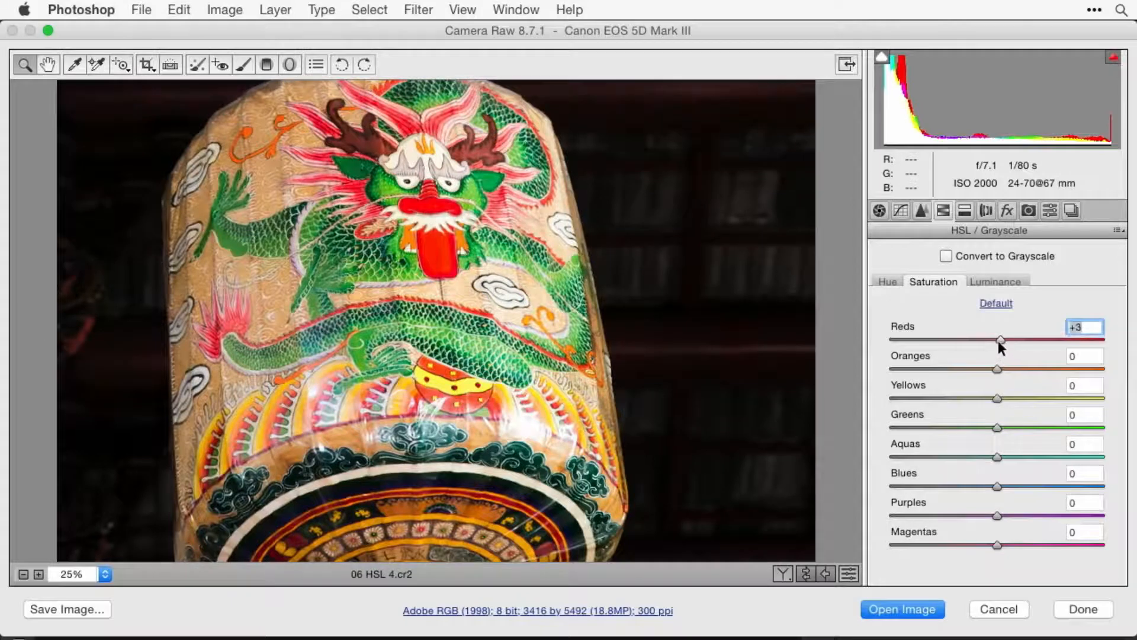
pyautogui.doubleClick(1000, 341)
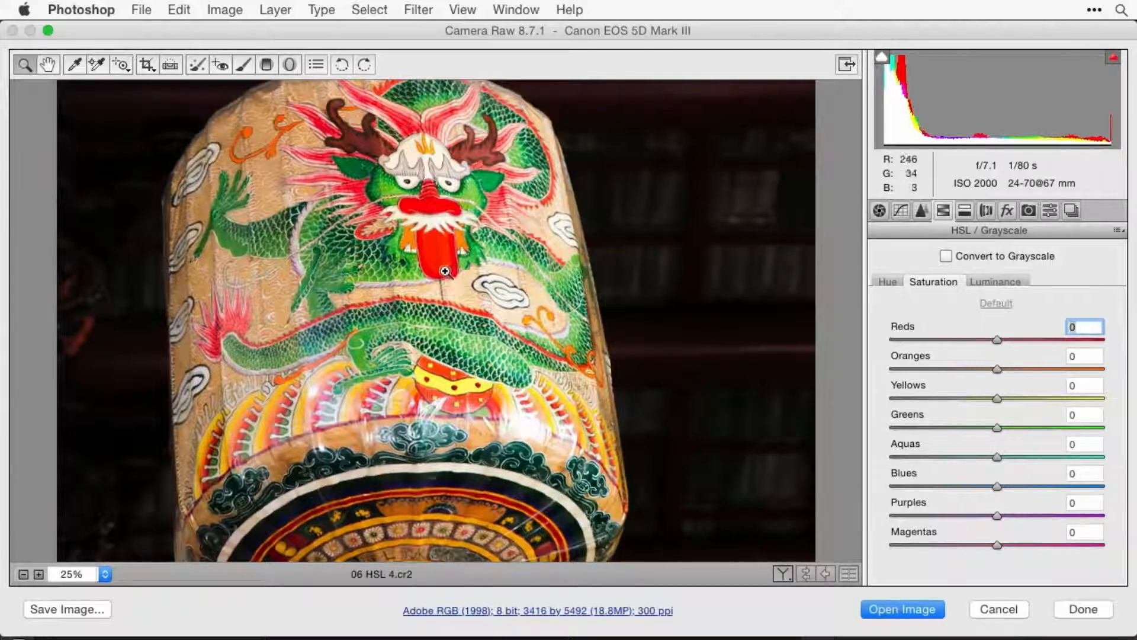
pyautogui.moveTo(997, 341)
pyautogui.mouseDown()
pyautogui.moveTo(957, 338)
pyautogui.moveTo(994, 339)
pyautogui.mouseUp()
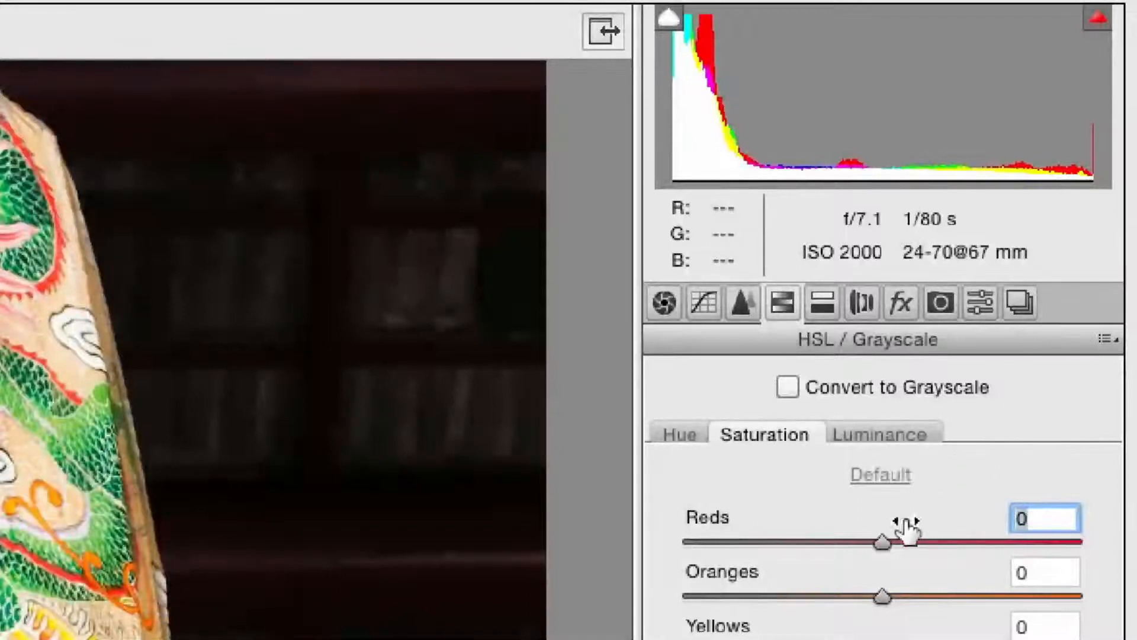
pyautogui.moveTo(880, 544); pyautogui.dragTo(755, 541)
pyautogui.doubleClick(757, 542)
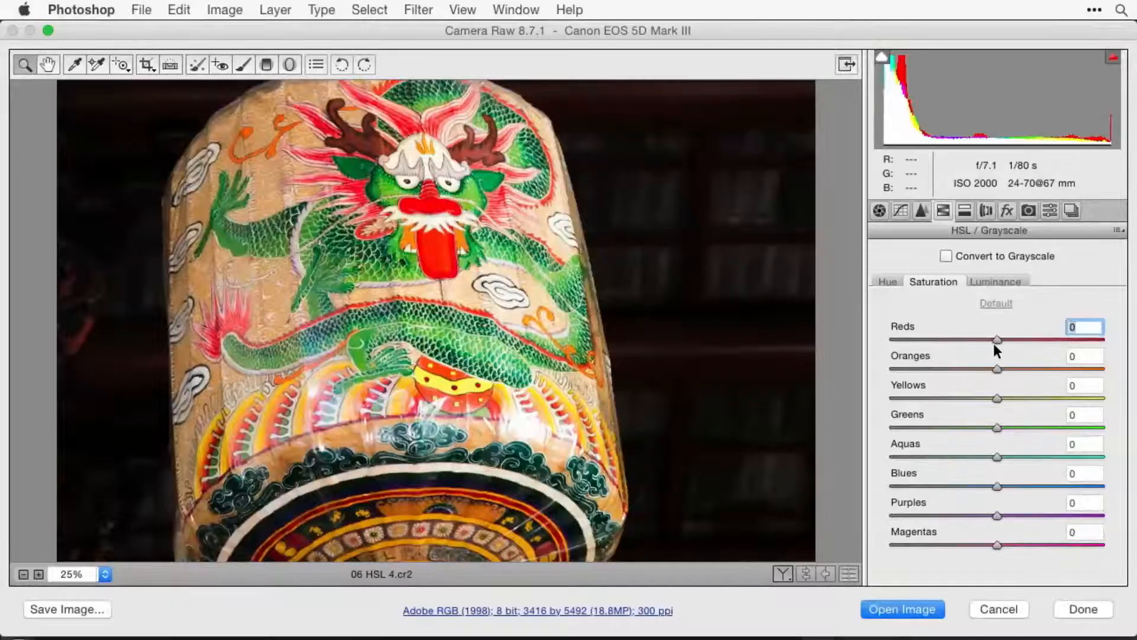
# Reduce the lantern's color saturation to -19 for Reds and -18 for Yellows
pyautogui.moveTo(998, 338)
pyautogui.mouseDown()
pyautogui.moveTo(945, 339)
pyautogui.moveTo(1000, 341)
pyautogui.mouseUp()
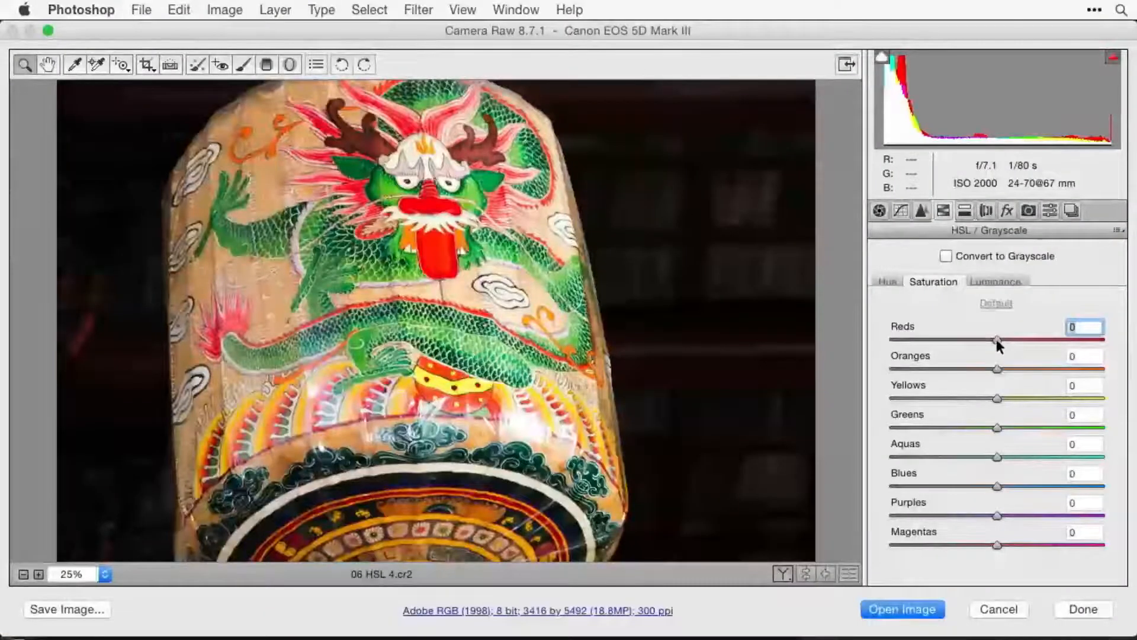
pyautogui.moveTo(998, 341); pyautogui.dragTo(977, 342)
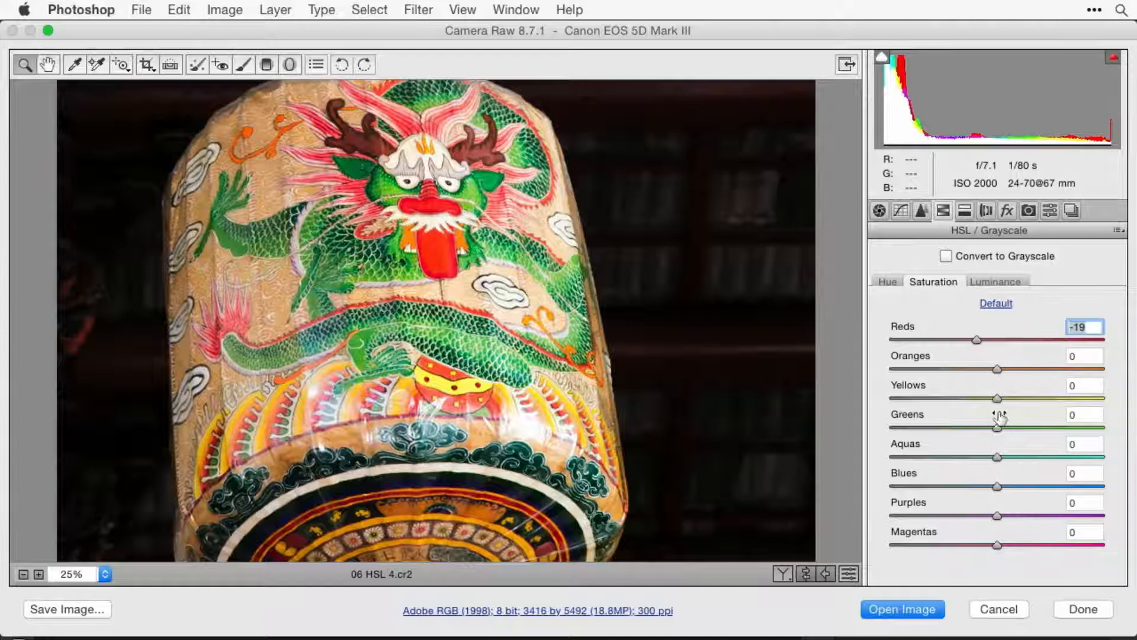
pyautogui.moveTo(996, 396)
pyautogui.mouseDown()
pyautogui.moveTo(951, 396)
pyautogui.moveTo(1008, 396)
pyautogui.moveTo(975, 396)
pyautogui.mouseUp()
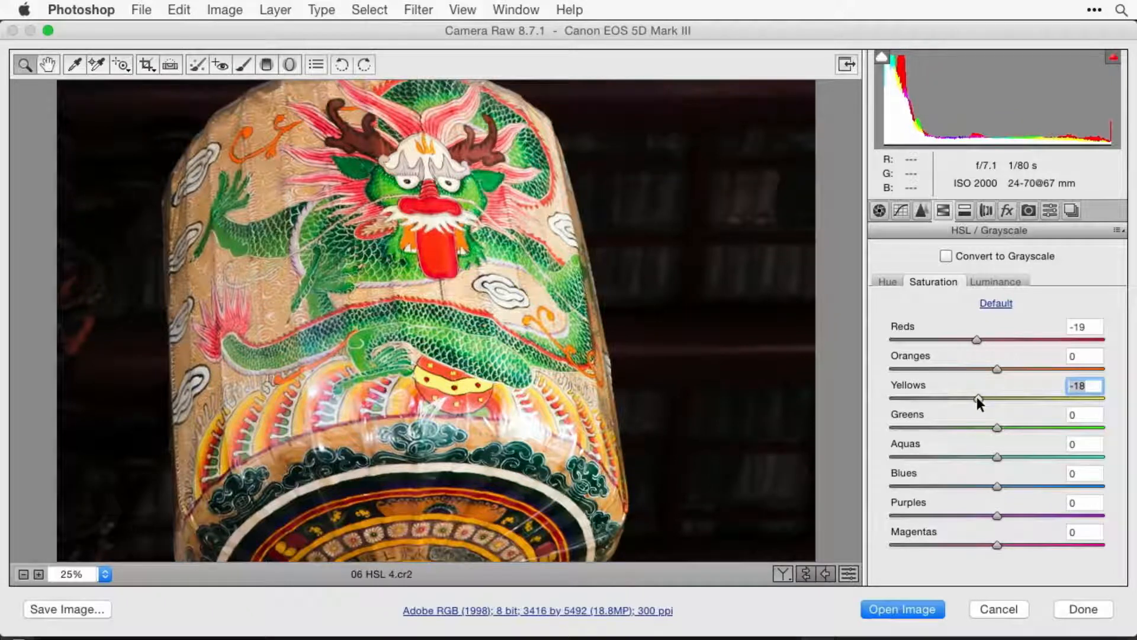
# Shift the lantern's Hue values to +20 for Reds, -20 for Greens and -28 for Yellows
pyautogui.click(884, 282)
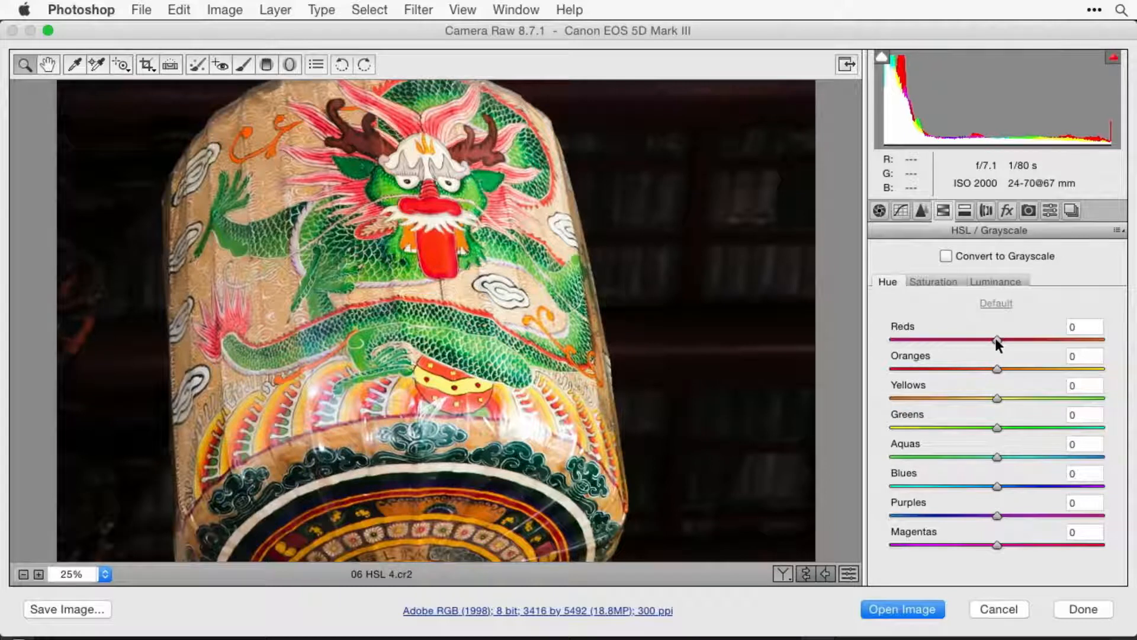
pyautogui.moveTo(997, 341)
pyautogui.mouseDown()
pyautogui.moveTo(1067, 332)
pyautogui.moveTo(904, 340)
pyautogui.moveTo(1043, 336)
pyautogui.moveTo(957, 340)
pyautogui.moveTo(1039, 343)
pyautogui.moveTo(958, 339)
pyautogui.moveTo(1017, 339)
pyautogui.mouseUp()
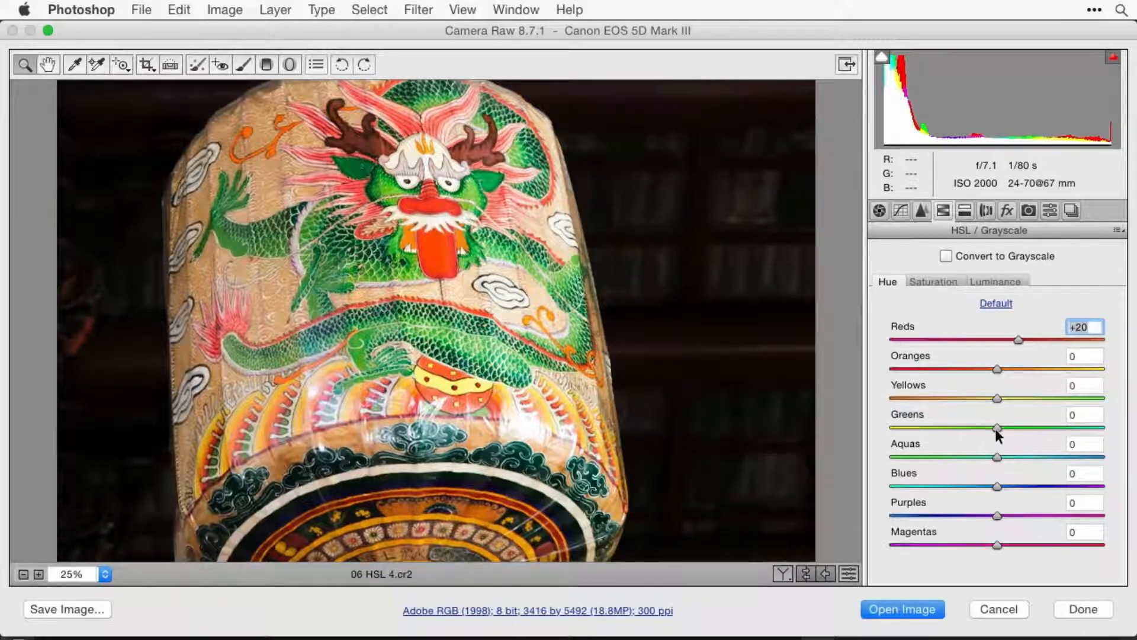
pyautogui.click(995, 425)
pyautogui.moveTo(1025, 426); pyautogui.dragTo(957, 422)
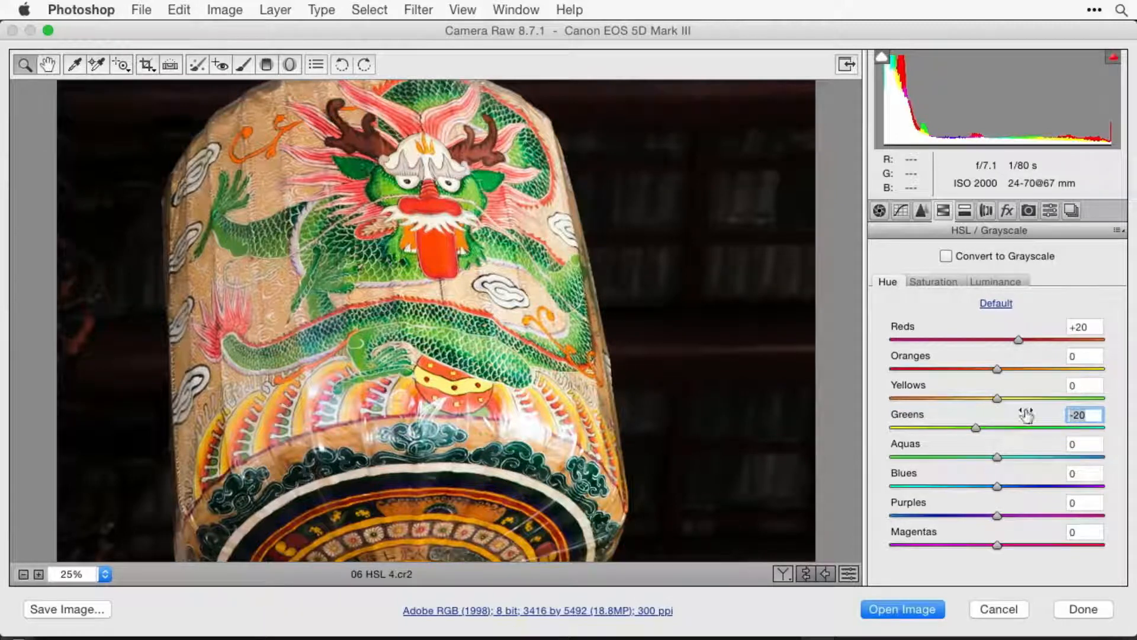
pyautogui.moveTo(996, 396); pyautogui.dragTo(965, 401)
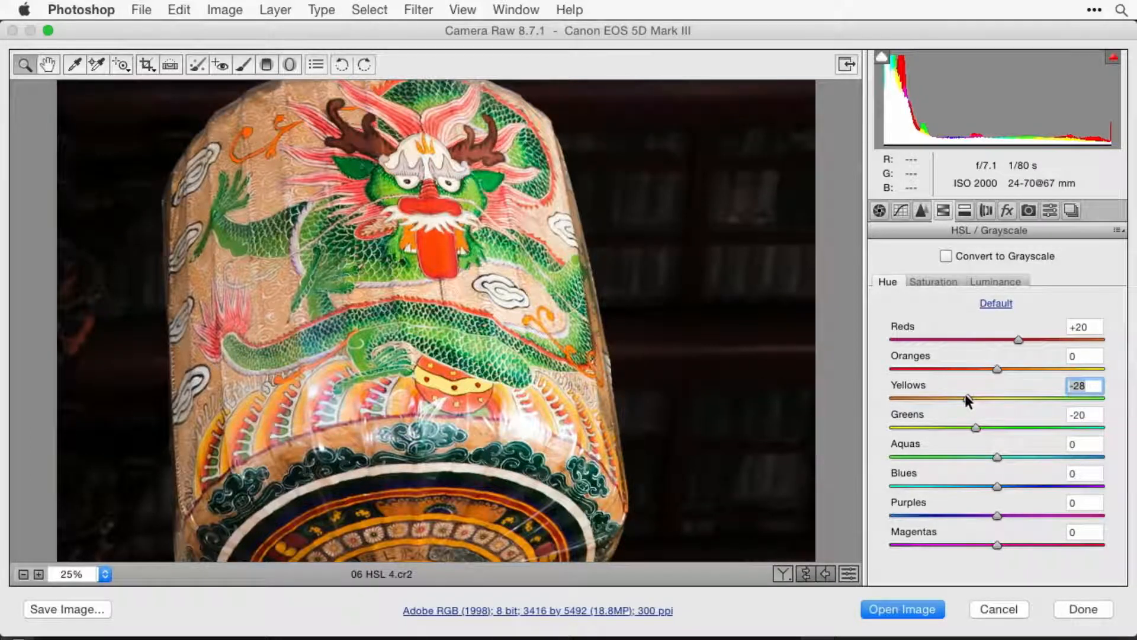
# Try brighter and darker Luminance values for the Reds and settle on -17
pyautogui.click(994, 282)
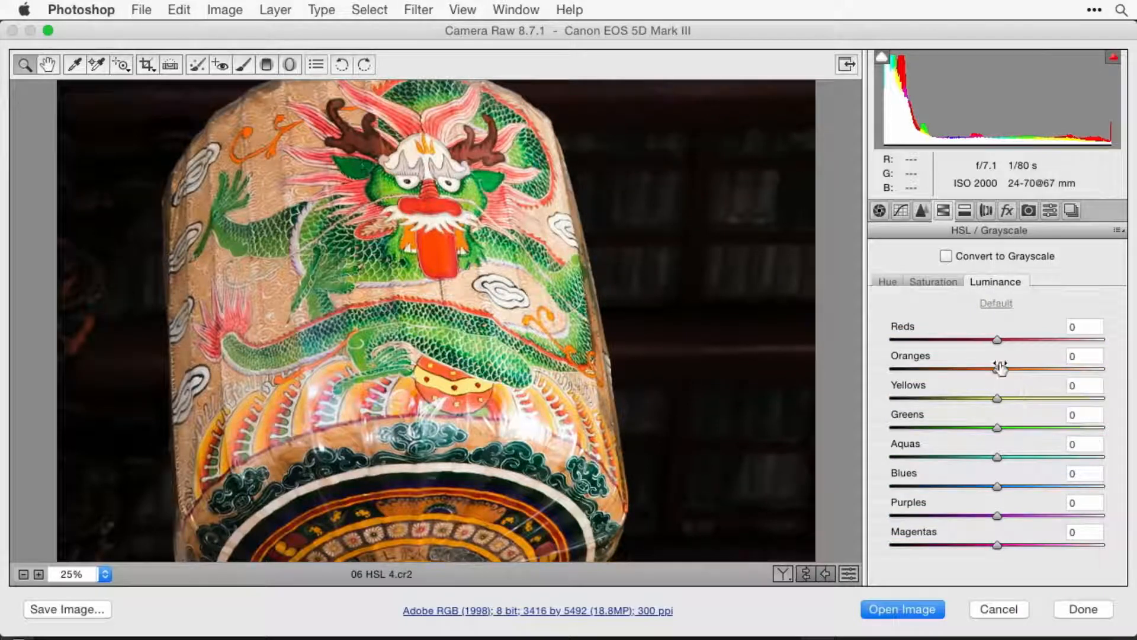
pyautogui.moveTo(995, 336); pyautogui.dragTo(969, 335)
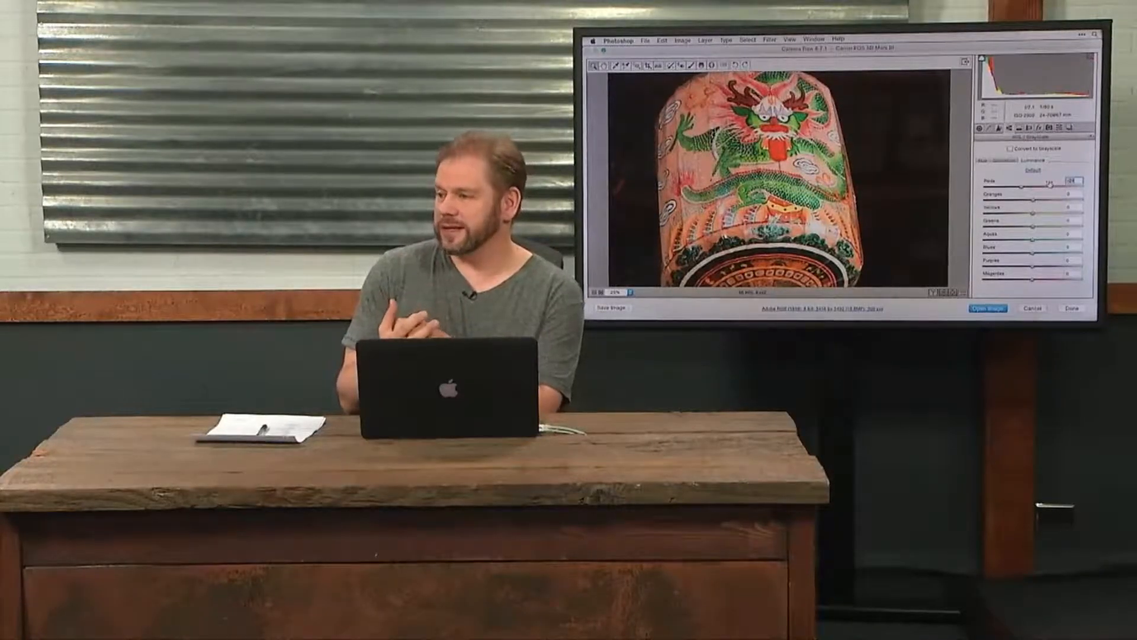
pyautogui.moveTo(1051, 185); pyautogui.dragTo(1022, 187)
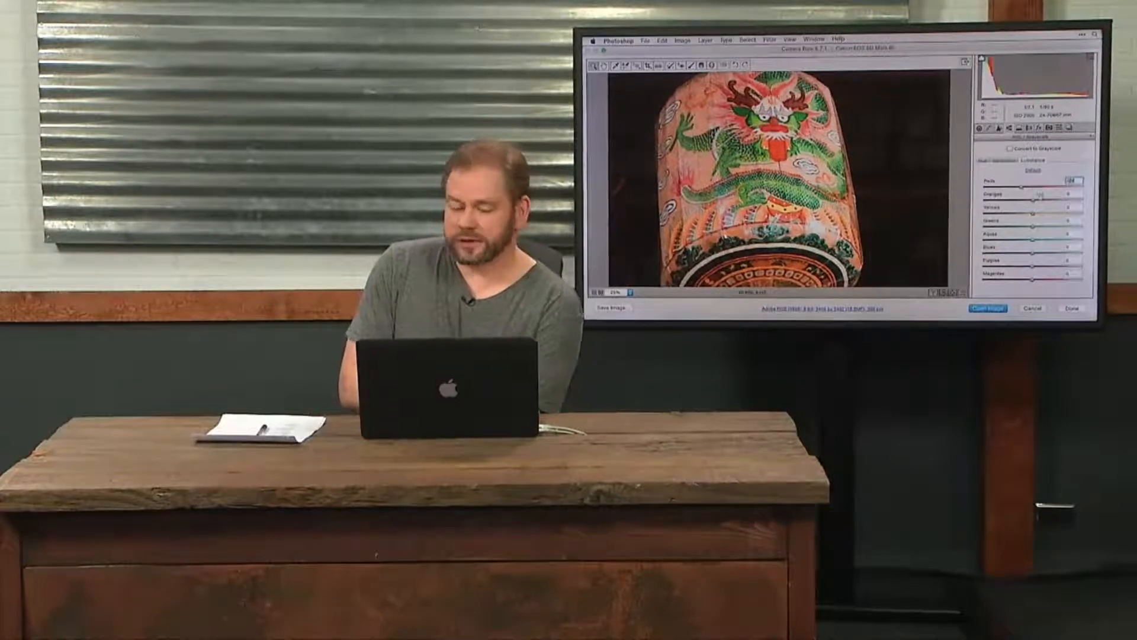
pyautogui.moveTo(1021, 189); pyautogui.dragTo(1026, 188)
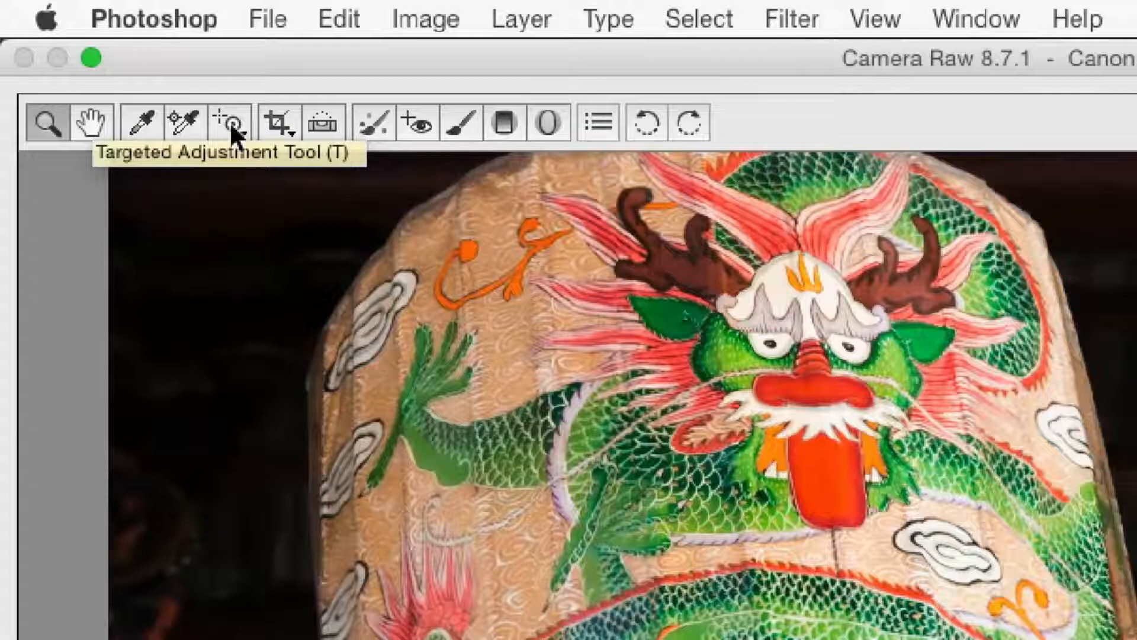
# Use the Targeted Adjustment Tool on the dragon's red tongue to set Luminance Reds -38, Oranges -14 and Saturation Reds -26, Oranges -4
pyautogui.click(229, 121)
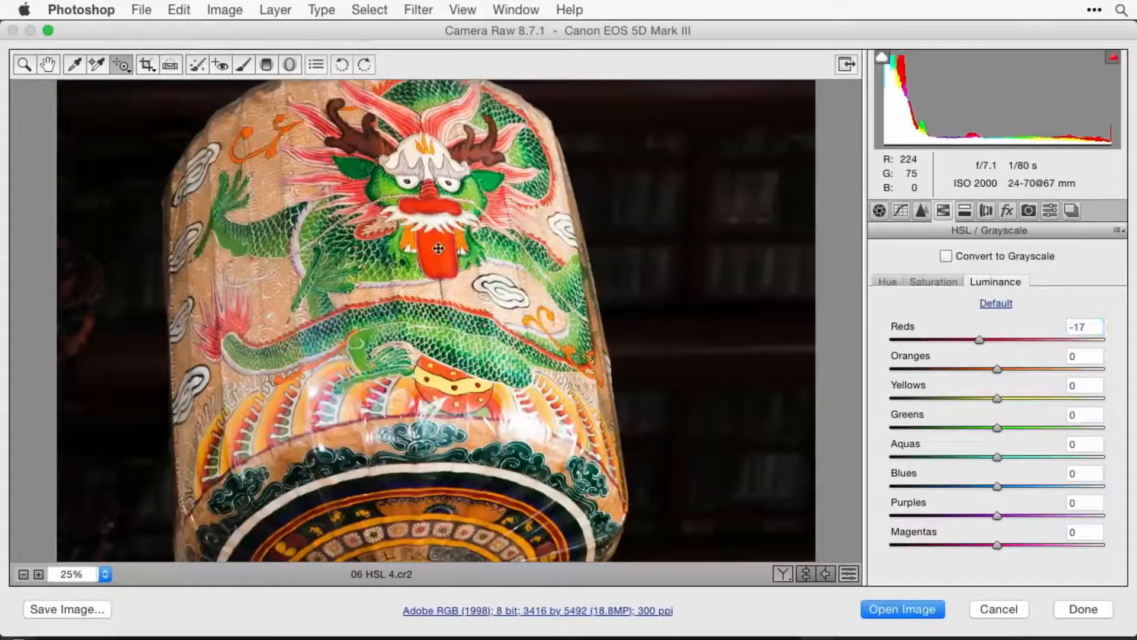
pyautogui.moveTo(457, 249); pyautogui.dragTo(420, 245)
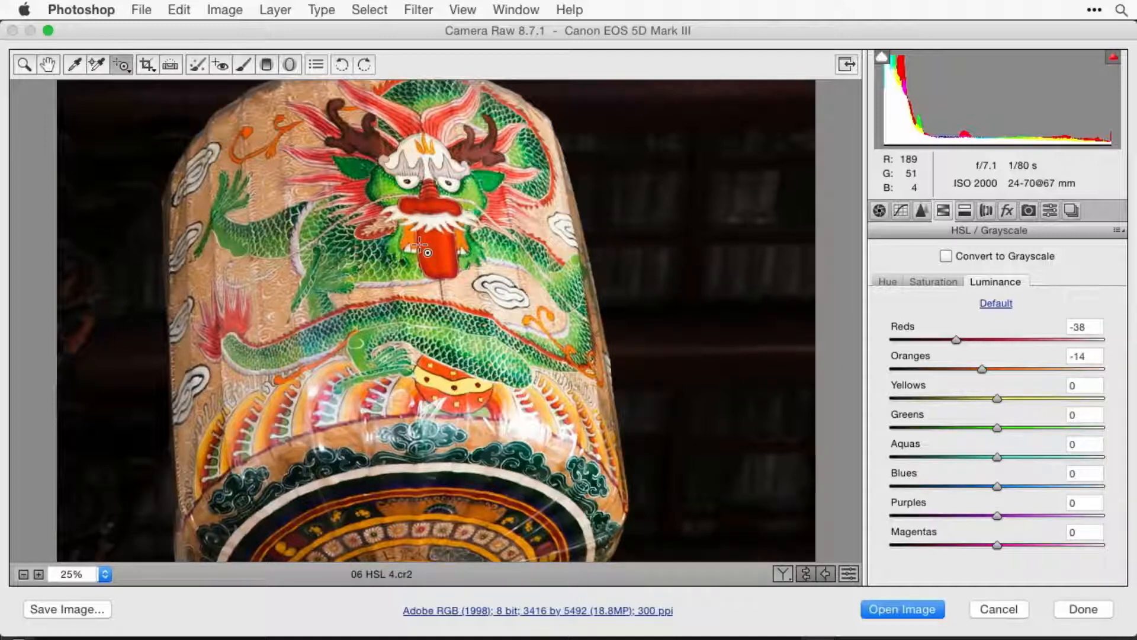
pyautogui.click(934, 274)
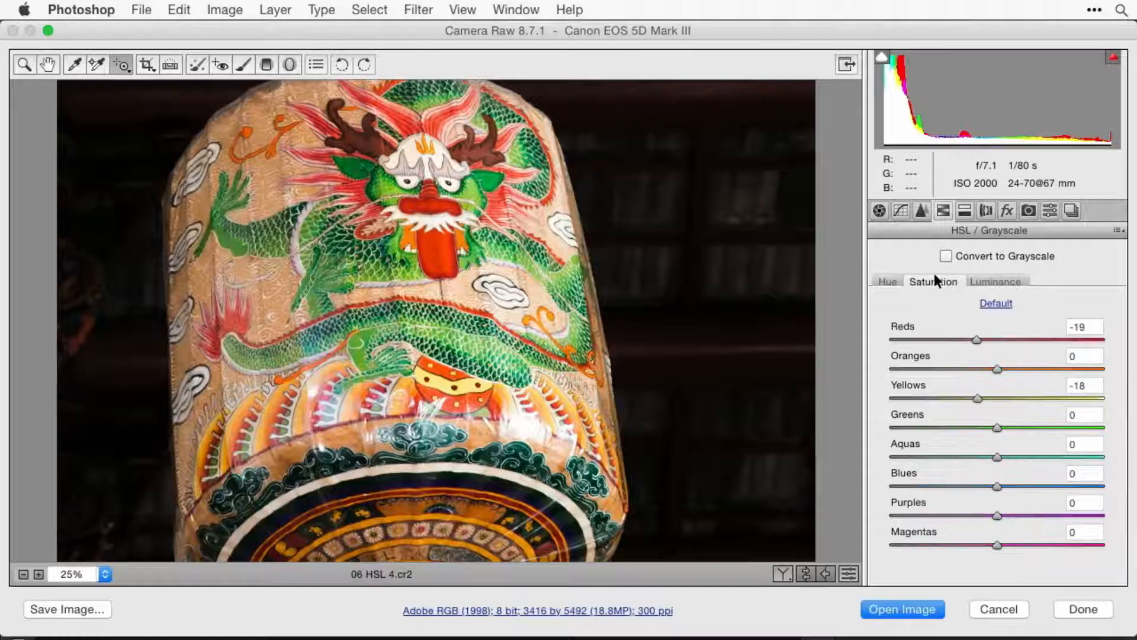
pyautogui.moveTo(442, 248)
pyautogui.mouseDown()
pyautogui.moveTo(465, 248)
pyautogui.moveTo(423, 248)
pyautogui.moveTo(480, 245)
pyautogui.moveTo(425, 245)
pyautogui.mouseUp()
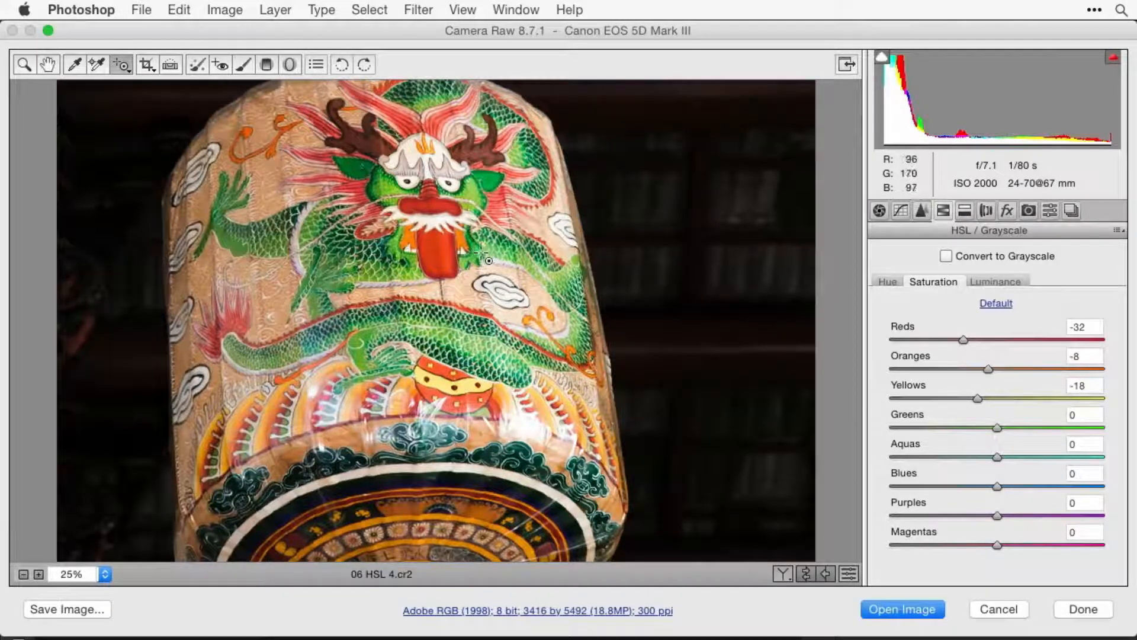
pyautogui.moveTo(427, 240); pyautogui.dragTo(427, 239)
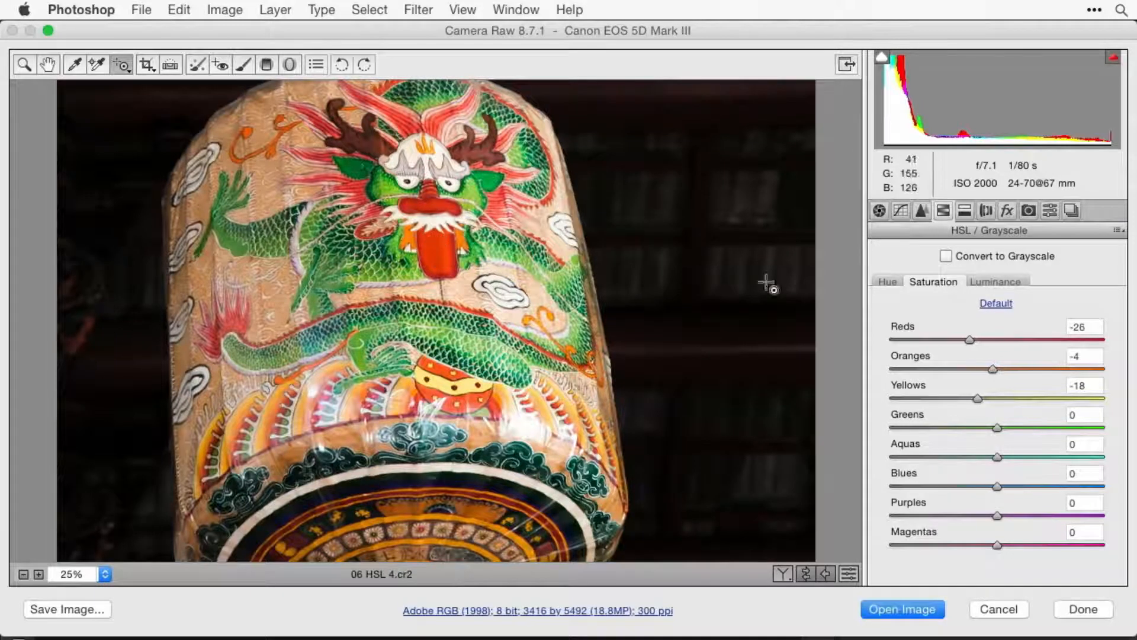
# Shift the Hue of the lantern's tan paper with the Targeted Adjustment Tool to Oranges +12 and Yellows -20
pyautogui.click(889, 279)
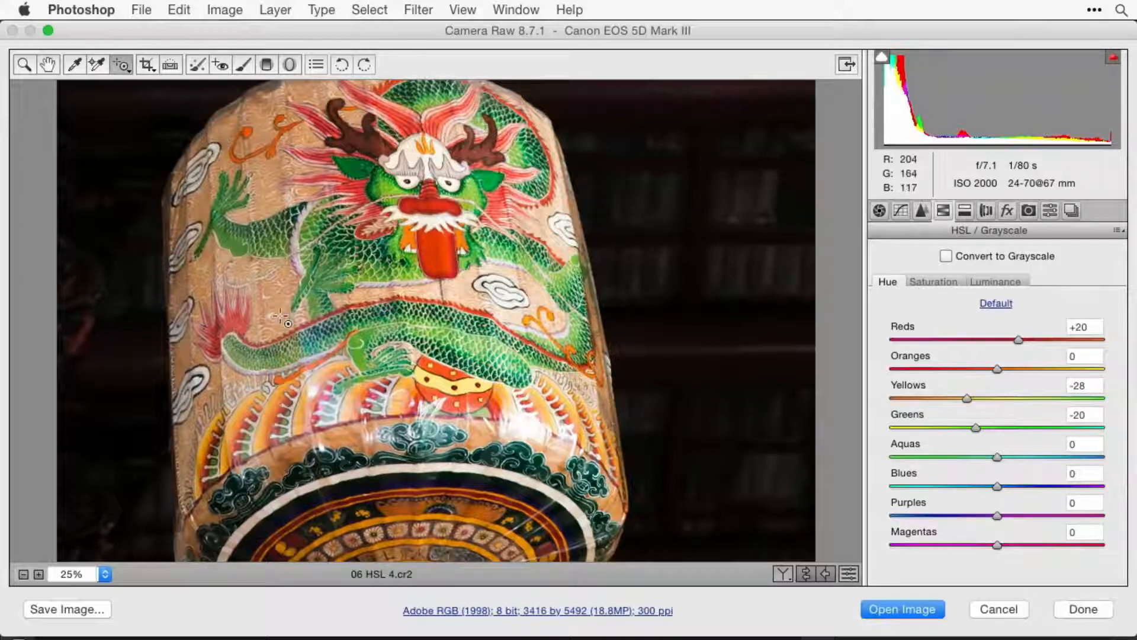
pyautogui.moveTo(283, 297)
pyautogui.mouseDown()
pyautogui.moveTo(267, 297)
pyautogui.moveTo(305, 292)
pyautogui.moveTo(274, 291)
pyautogui.moveTo(293, 291)
pyautogui.mouseUp()
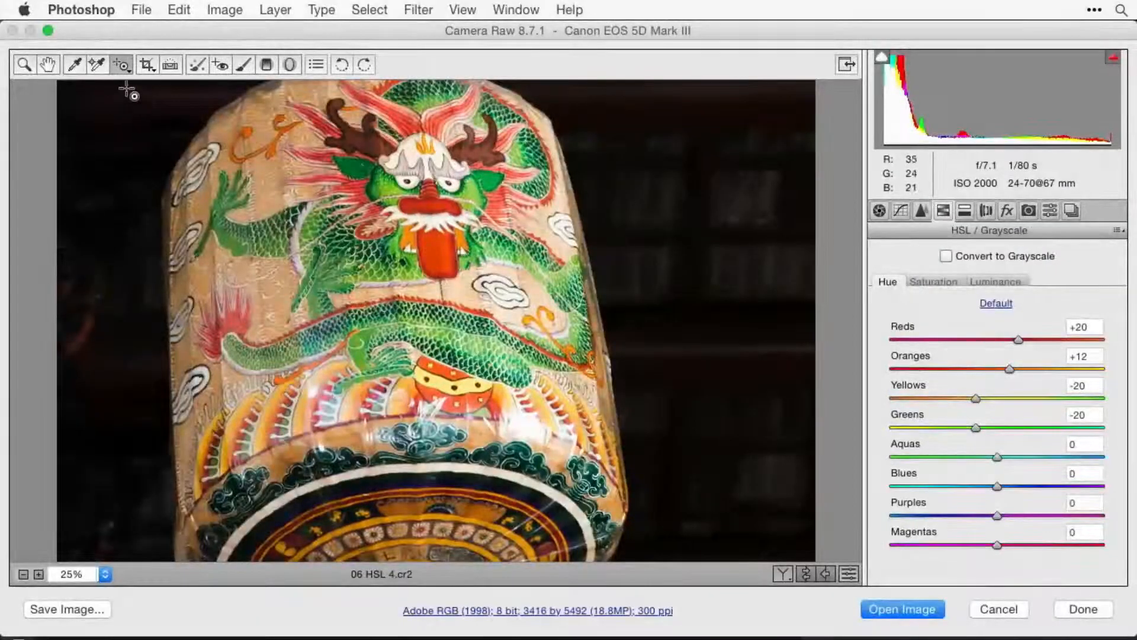
pyautogui.click(121, 68)
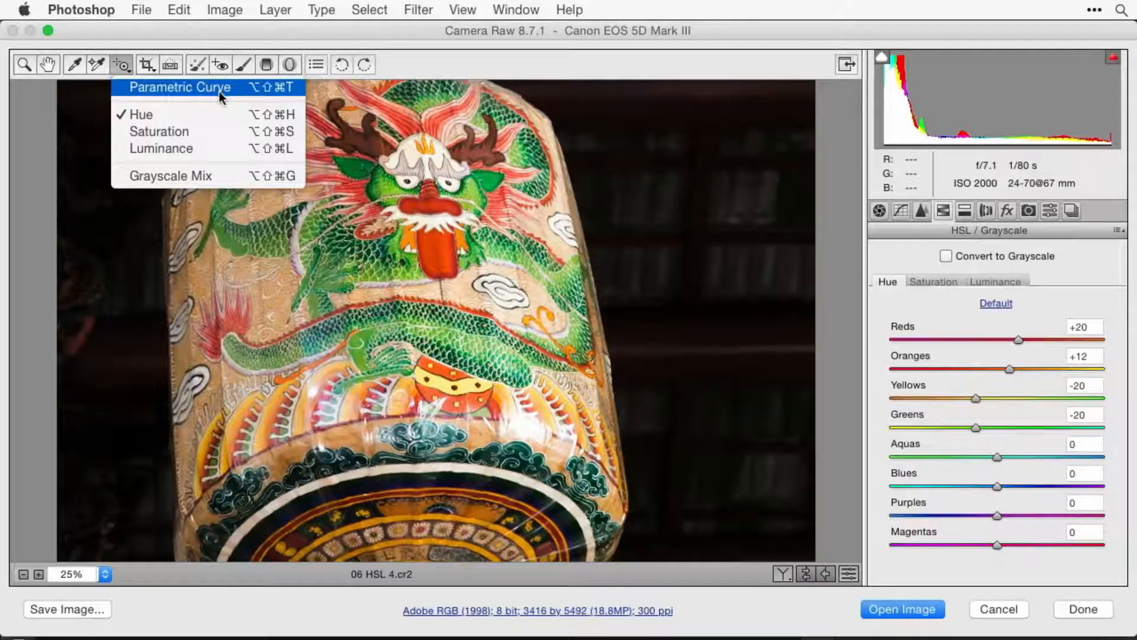
pyautogui.click(32, 172)
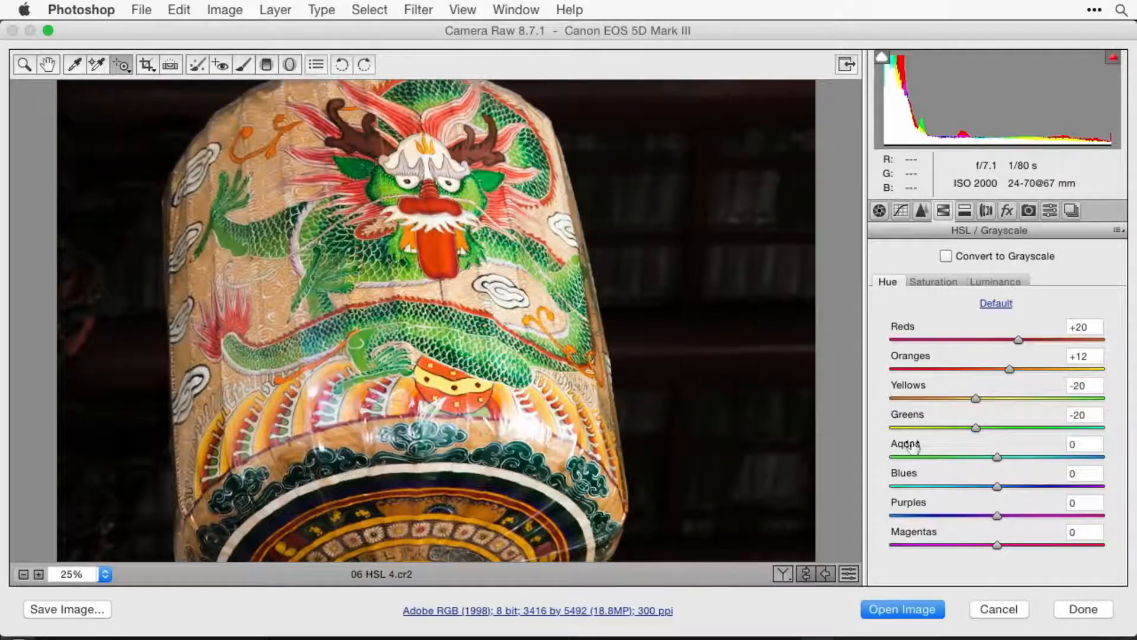
# Accept the lantern photo's adjustments, switch to Adobe Bridge and open 03 HSL 1.cr2 in Camera Raw
pyautogui.click(1094, 602)
pyautogui.press('super+Tab')
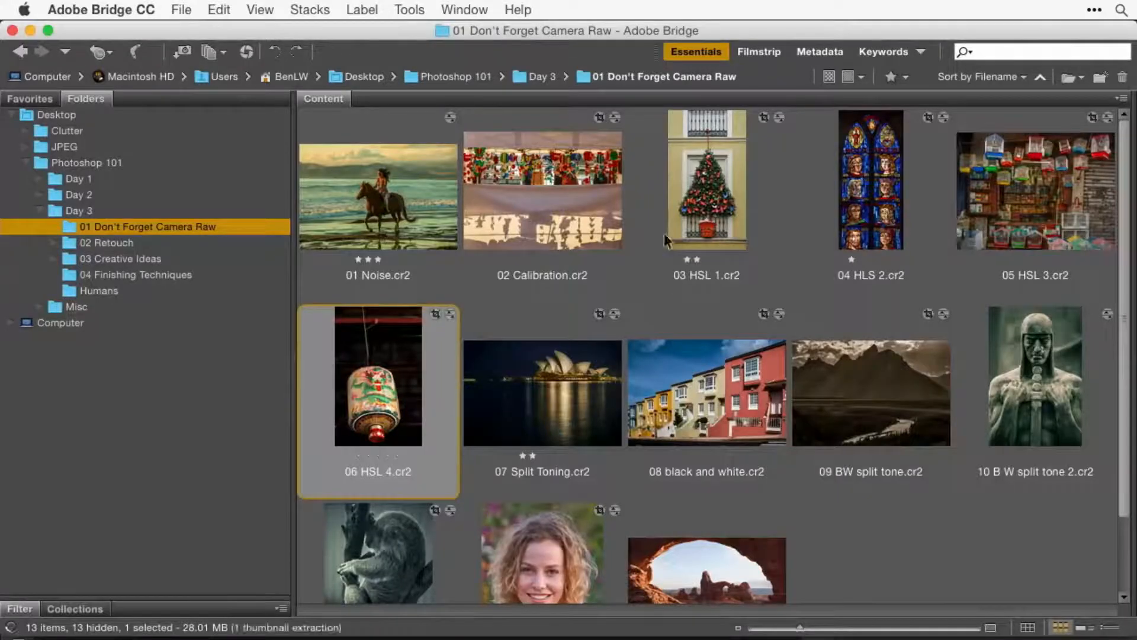
pyautogui.click(712, 188)
pyautogui.doubleClick(712, 187)
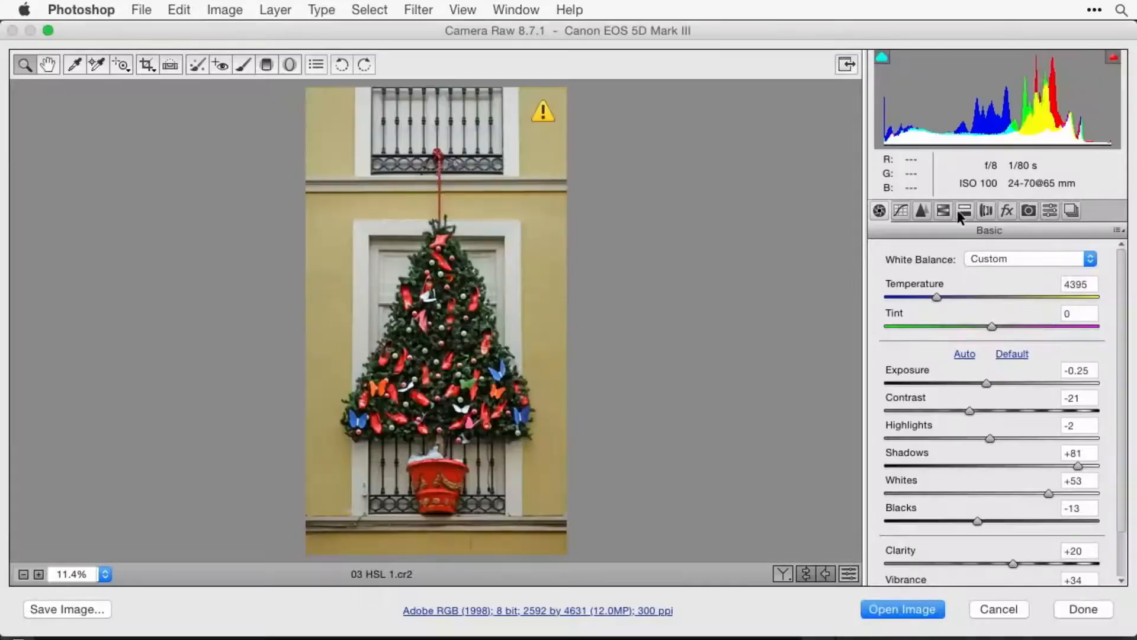
# Show the HSL Saturation settings of the Christmas tree photo and repeatedly compare them with the panel's defaults
pyautogui.click(942, 212)
pyautogui.click(946, 278)
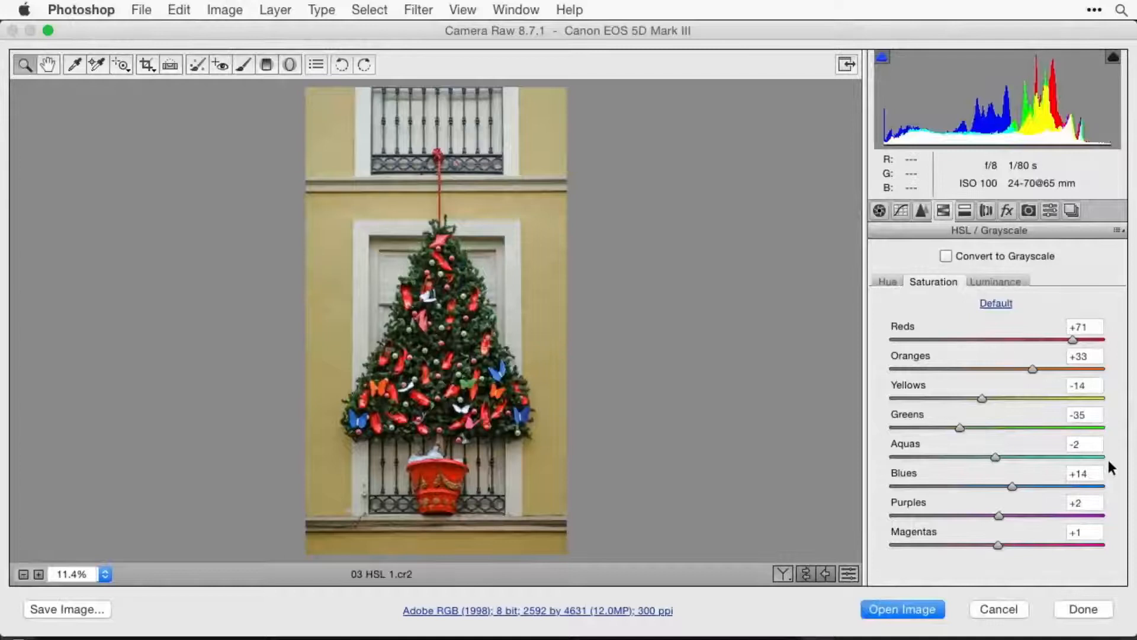
pyautogui.click(848, 573)
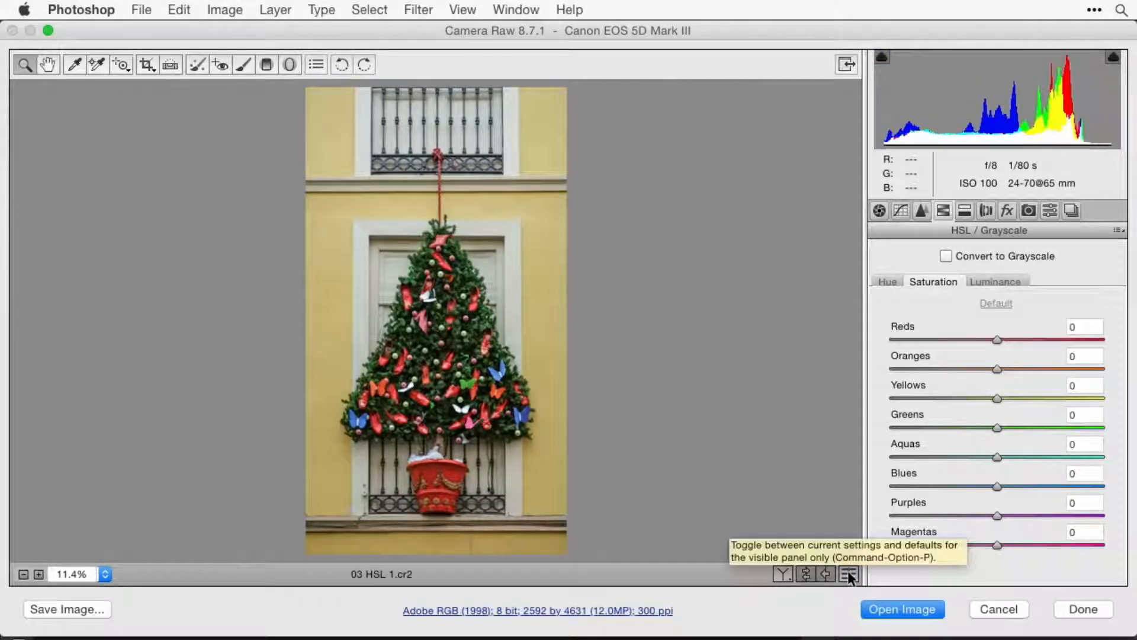
pyautogui.click(848, 572)
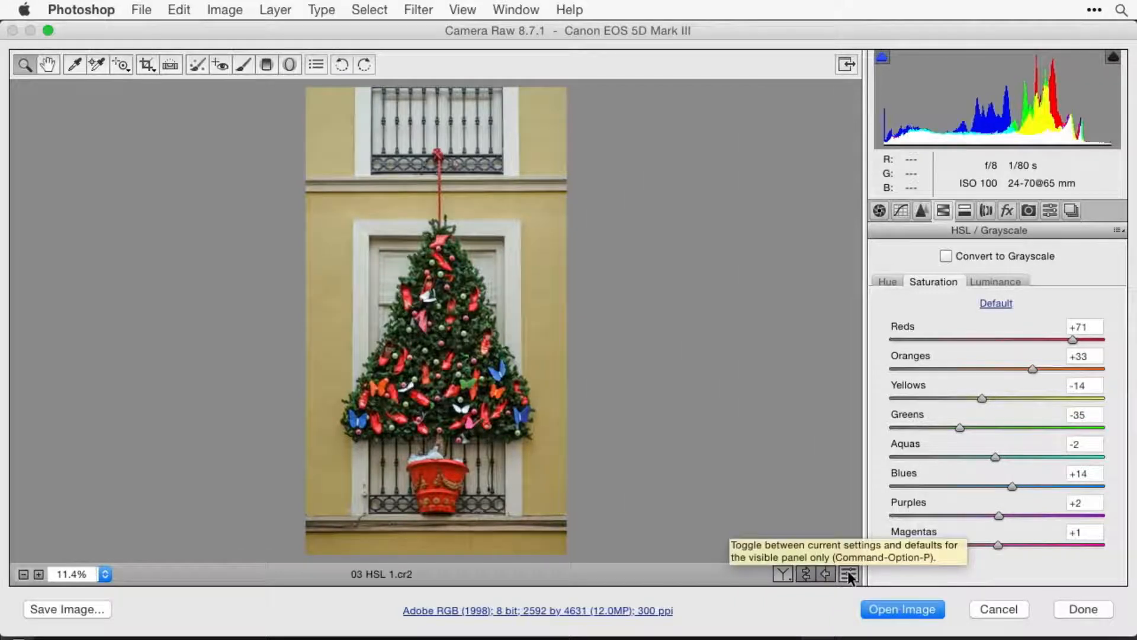
pyautogui.click(847, 572)
pyautogui.click(848, 573)
pyautogui.click(848, 573)
pyautogui.click(848, 572)
pyautogui.click(848, 572)
pyautogui.click(848, 572)
pyautogui.click(848, 573)
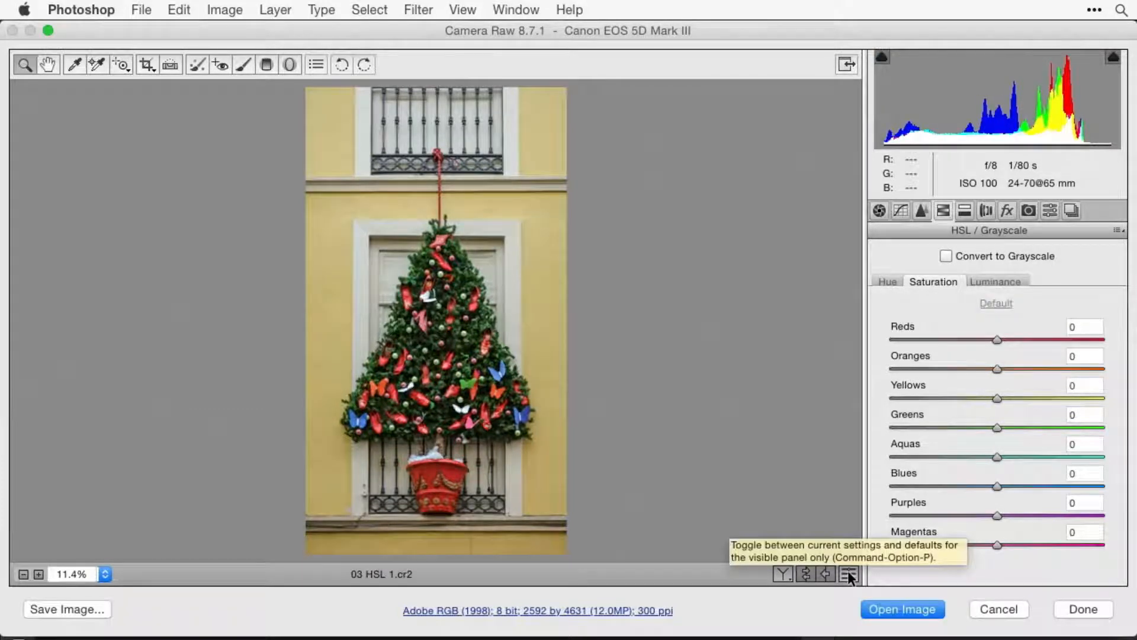
pyautogui.click(848, 572)
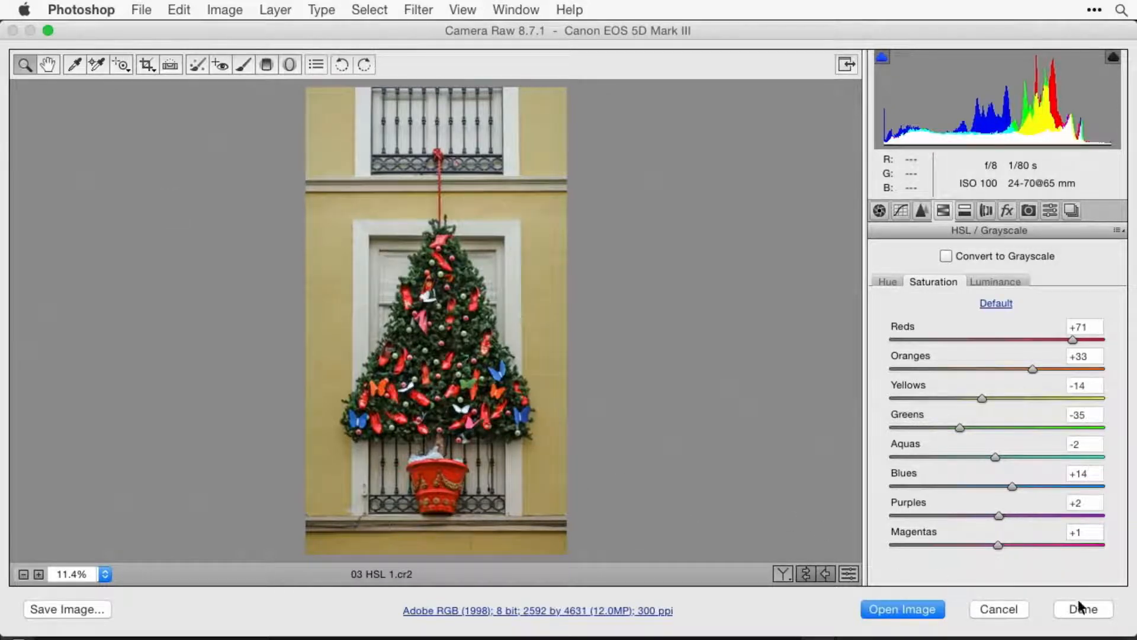
# Close the Christmas tree photo with its adjustments accepted, switch to Adobe Bridge and open 08 black and white.cr2 in Camera Raw
pyautogui.click(1089, 611)
pyautogui.press('super+Tab')
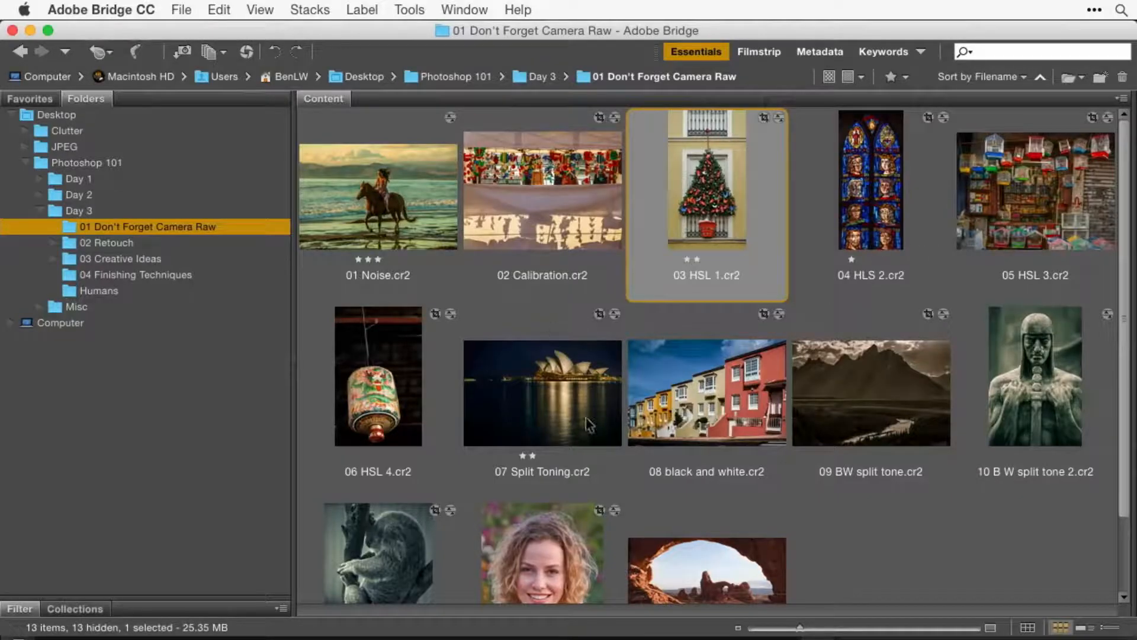
pyautogui.click(546, 388)
pyautogui.click(693, 391)
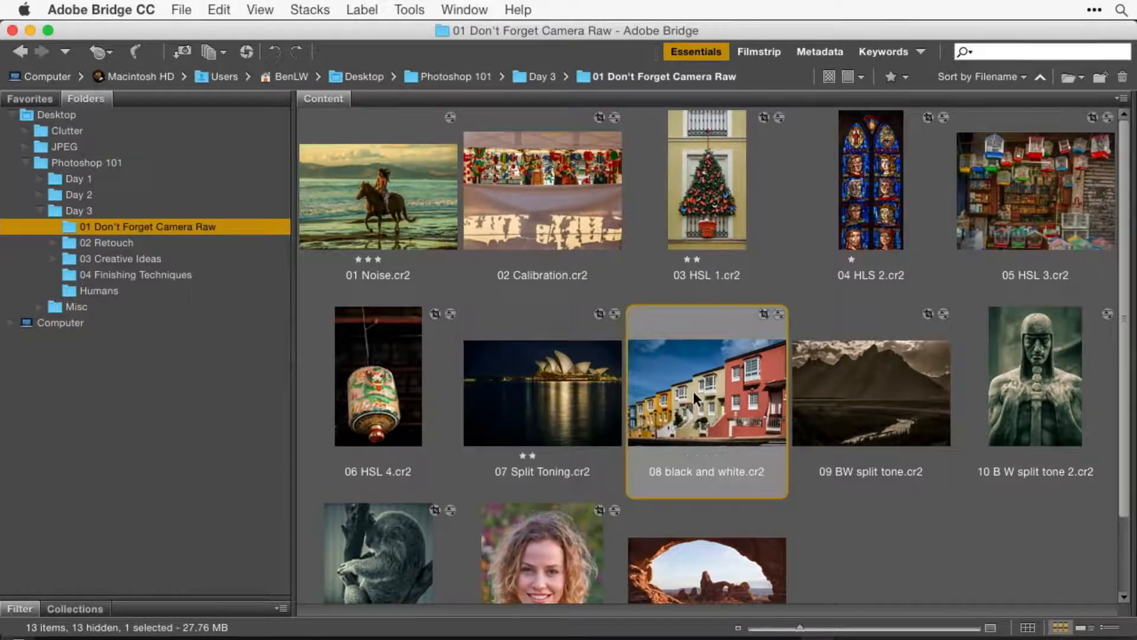
pyautogui.doubleClick(693, 391)
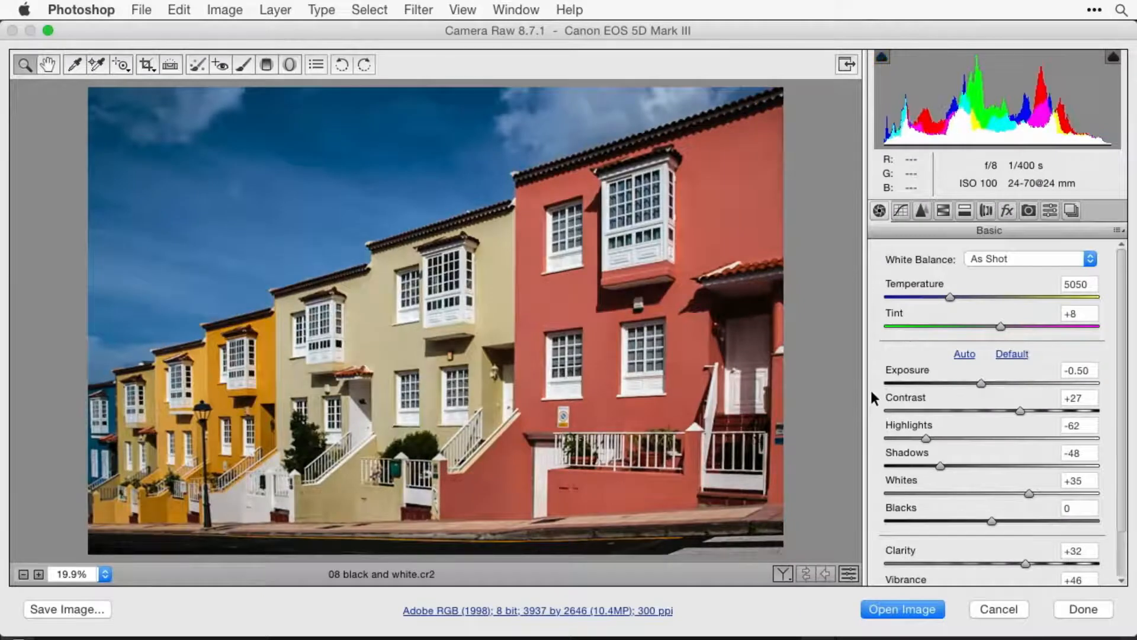
# Reset the street photo's HSL Saturation to 0 for Reds, Oranges and Yellows, and check its Luminance and Hue settings
pyautogui.click(943, 210)
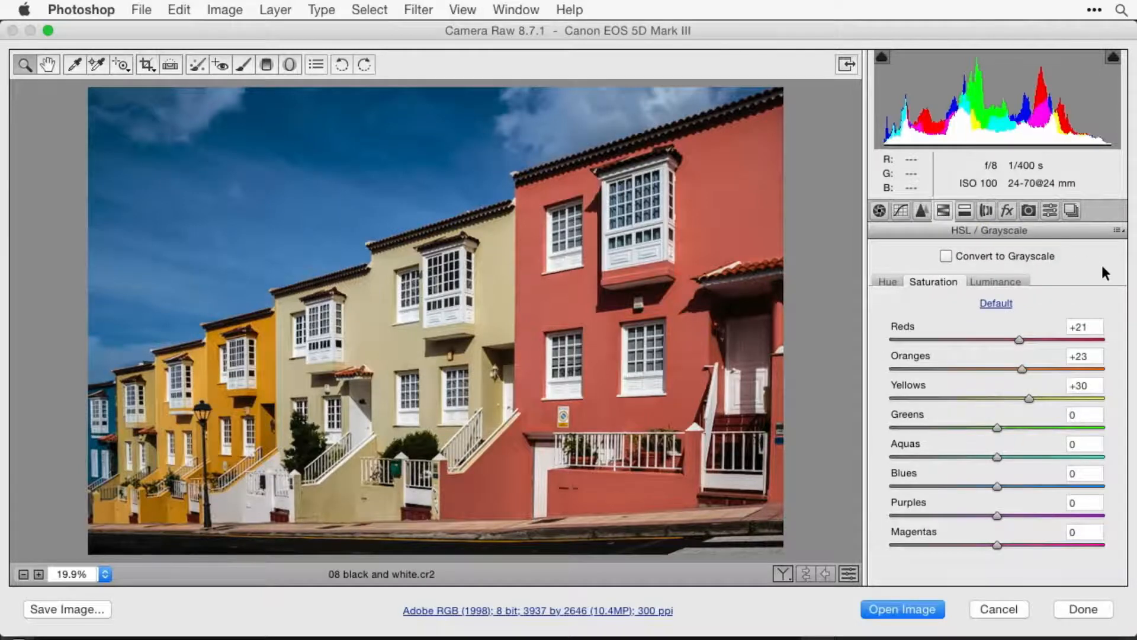
pyautogui.doubleClick(1017, 339)
pyautogui.click(1022, 370)
pyautogui.doubleClick(1022, 369)
pyautogui.doubleClick(1029, 398)
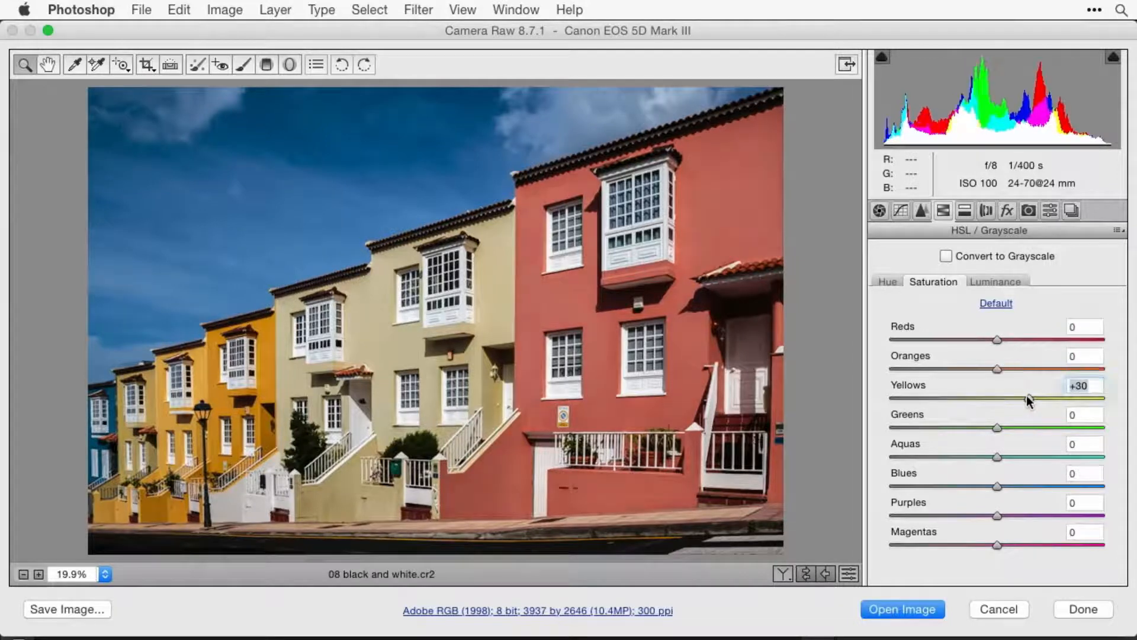
pyautogui.click(987, 282)
pyautogui.click(890, 281)
pyautogui.click(928, 280)
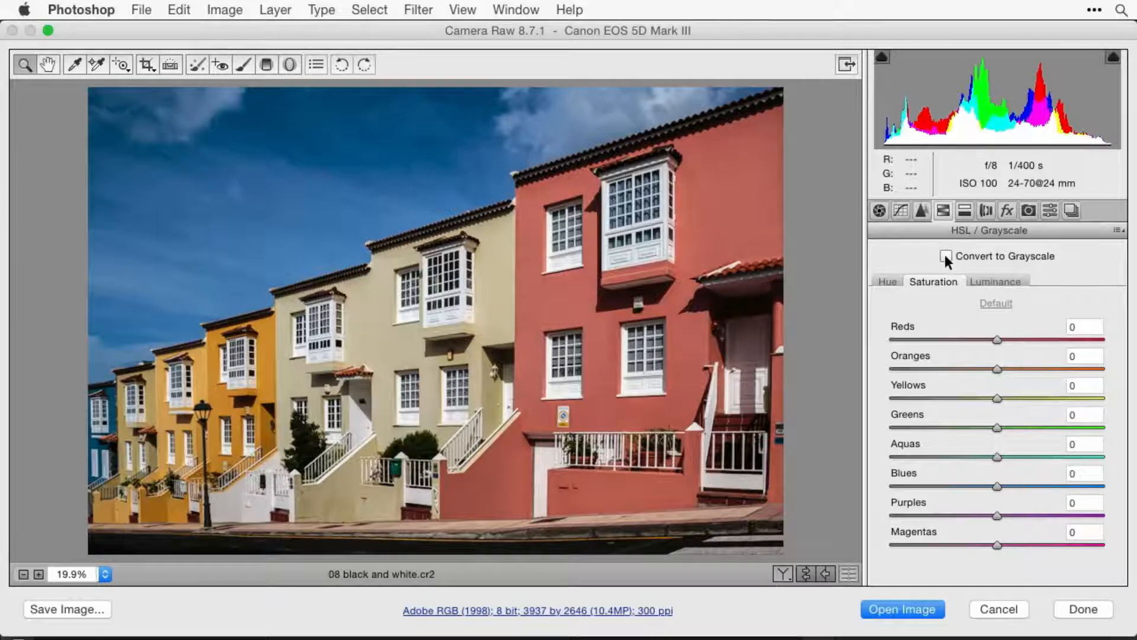
# Convert the photo to grayscale and darken the red house with the Targeted Adjustment Tool to Reds -48 and Oranges -65
pyautogui.click(945, 256)
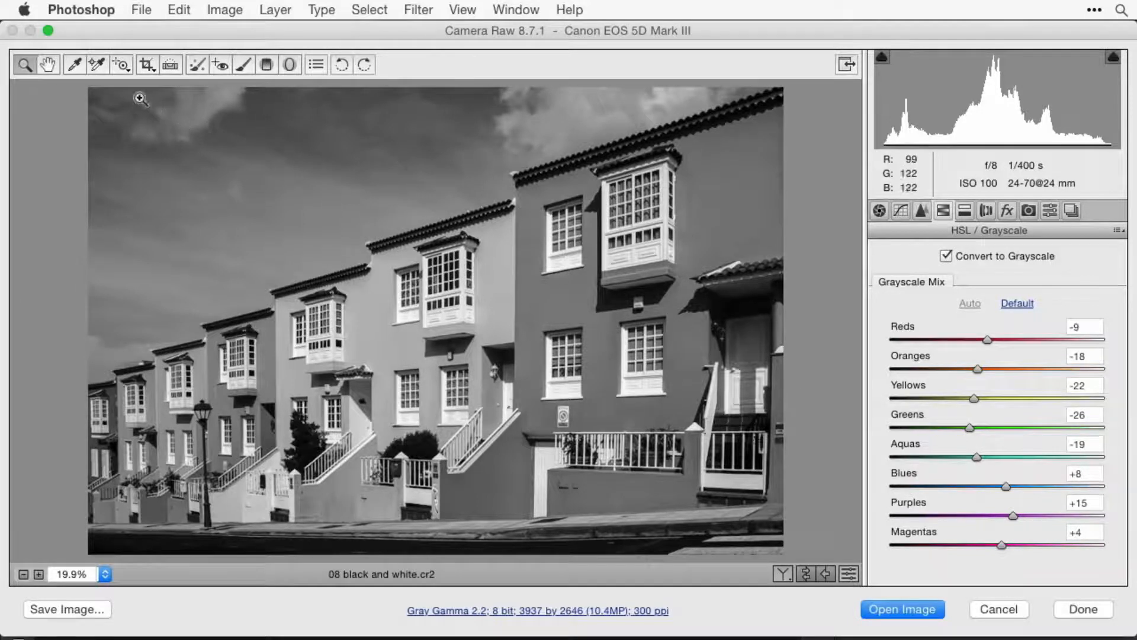
pyautogui.click(120, 65)
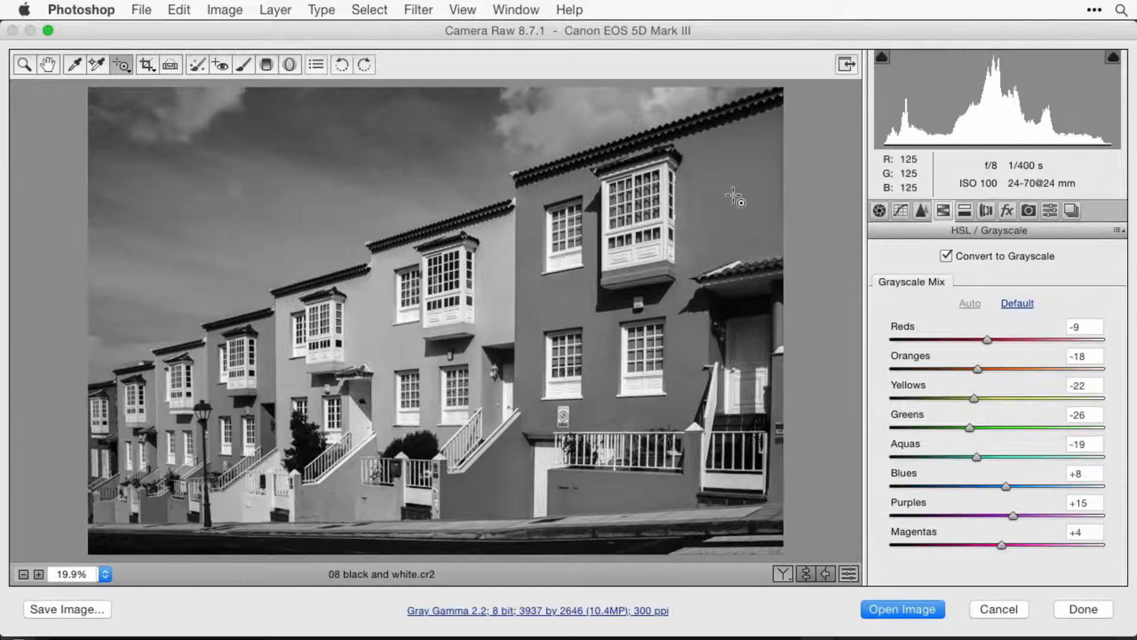
pyautogui.moveTo(731, 193); pyautogui.dragTo(689, 197)
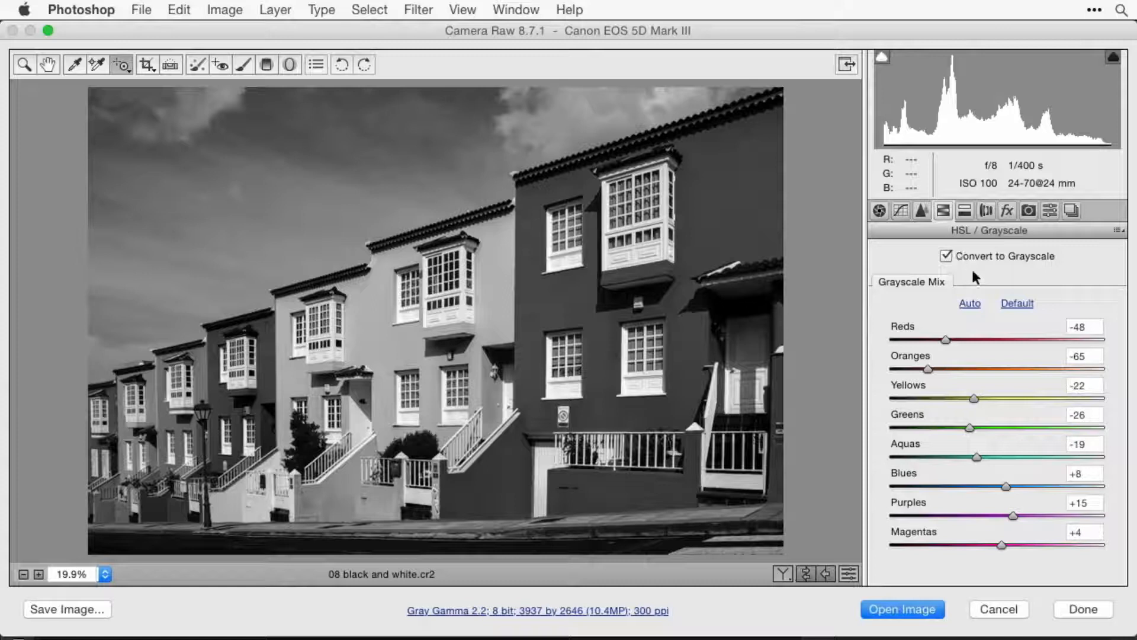
# Compare the grayscale version of the houses with the color original by toggling the panel's current and default settings
pyautogui.click(851, 574)
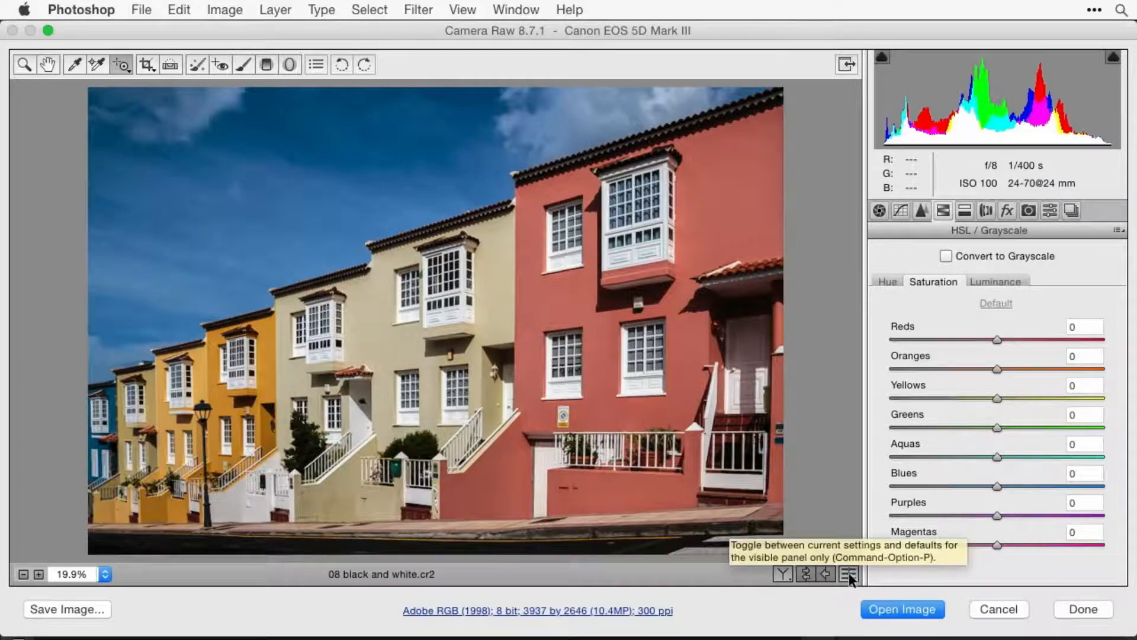
pyautogui.click(848, 572)
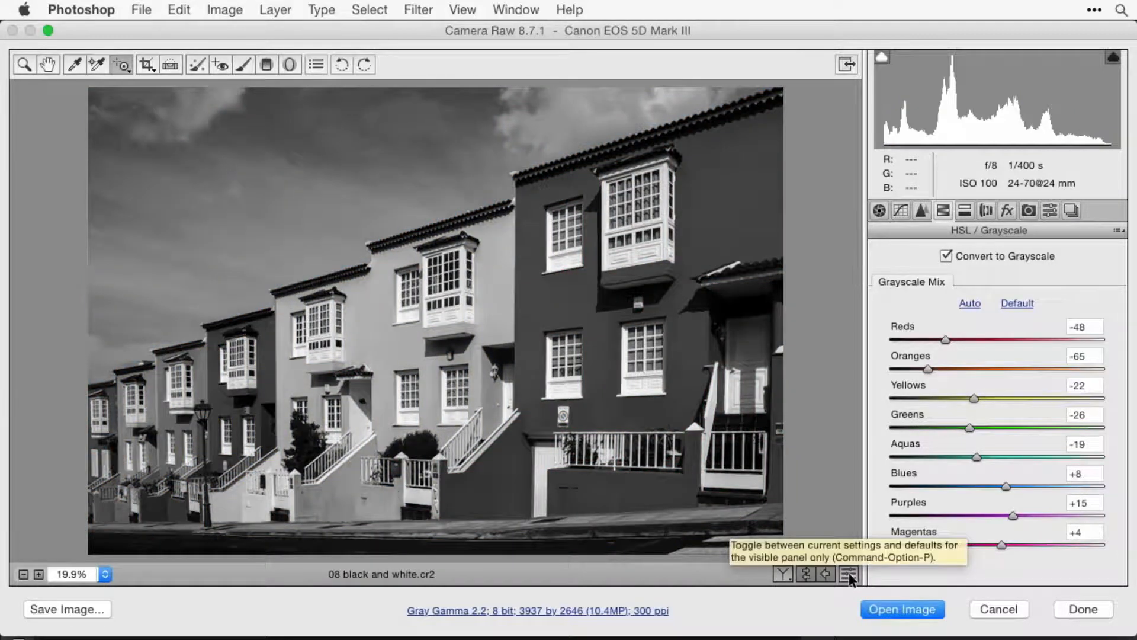
pyautogui.click(849, 572)
pyautogui.click(848, 572)
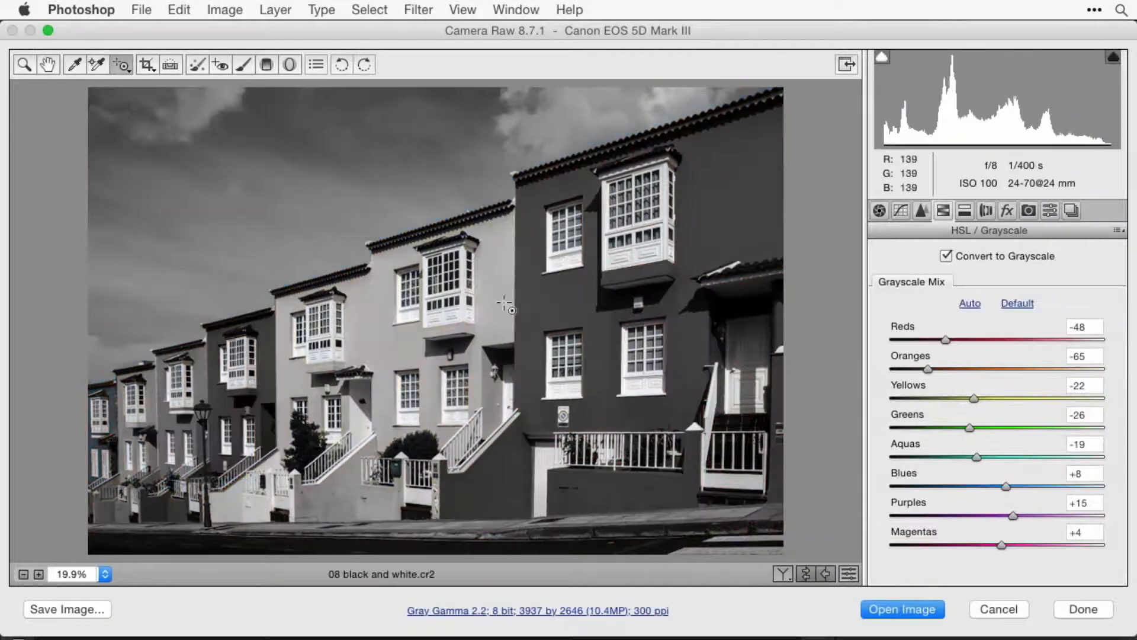
# Use the Targeted Adjustment Tool to brighten the cream house to Yellows +30, Greens -24 and darken the sky to Blues +4
pyautogui.moveTo(382, 308); pyautogui.dragTo(430, 316)
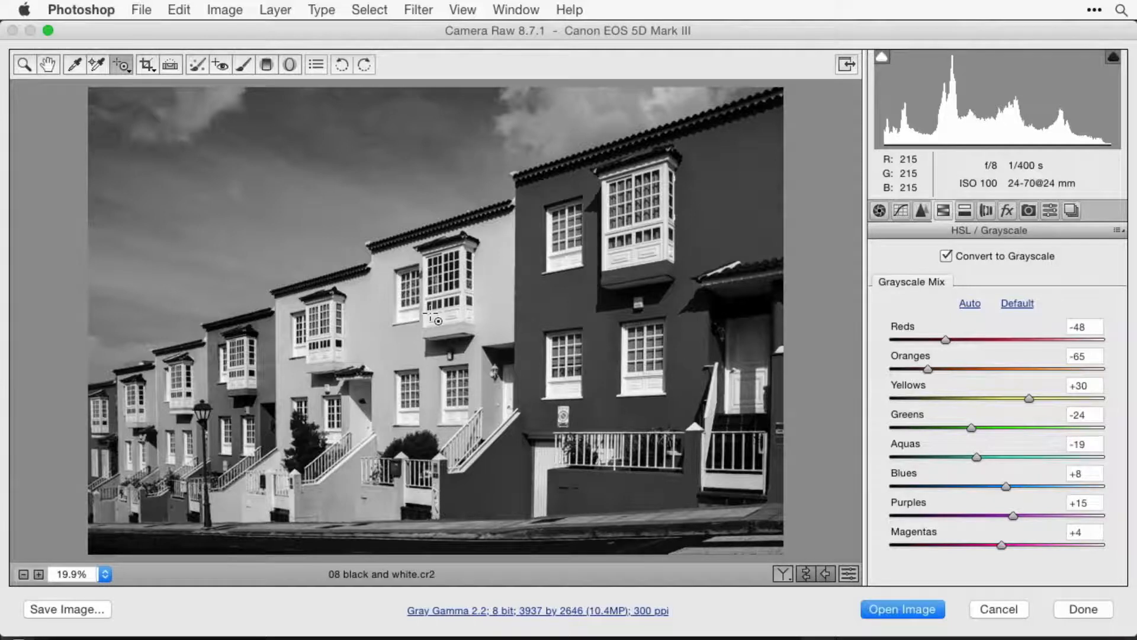
pyautogui.moveTo(367, 154)
pyautogui.mouseDown()
pyautogui.moveTo(394, 151)
pyautogui.moveTo(344, 157)
pyautogui.moveTo(409, 153)
pyautogui.moveTo(361, 157)
pyautogui.mouseUp()
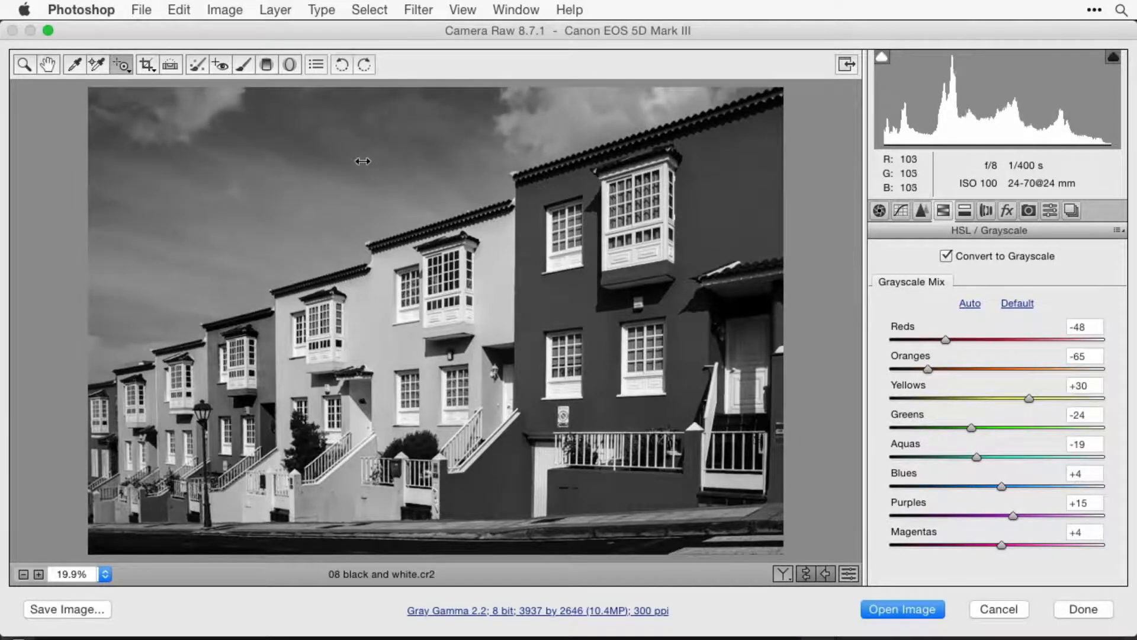